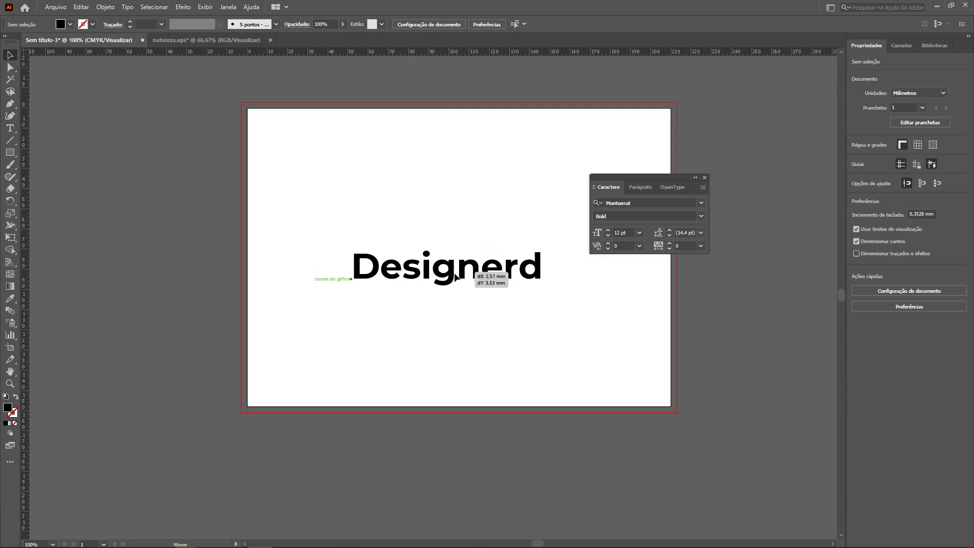
# Reposition the Designerd text slightly and enable the glyph snapping and font height options in the character settings.
pyautogui.moveTo(455, 276); pyautogui.dragTo(468, 267)
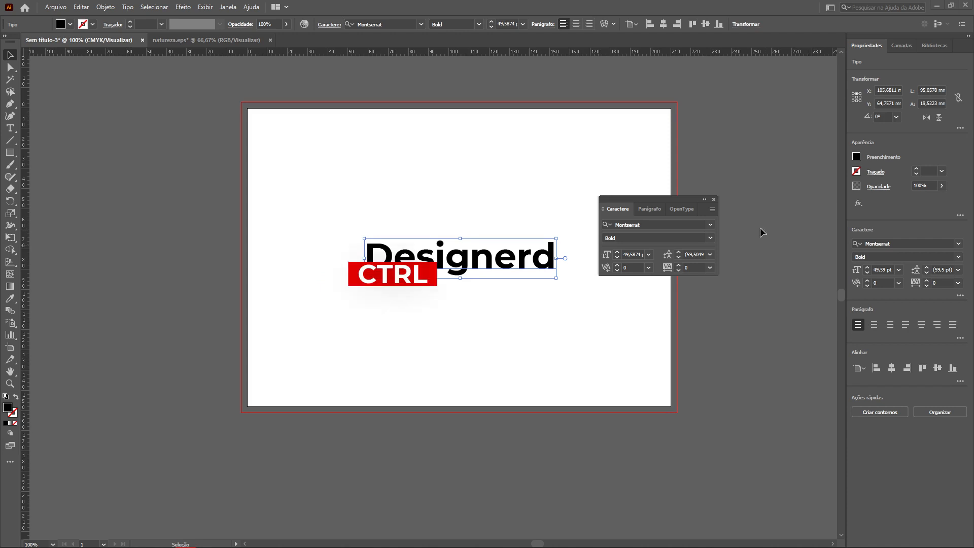
pyautogui.hotkey('ctrl', 't')
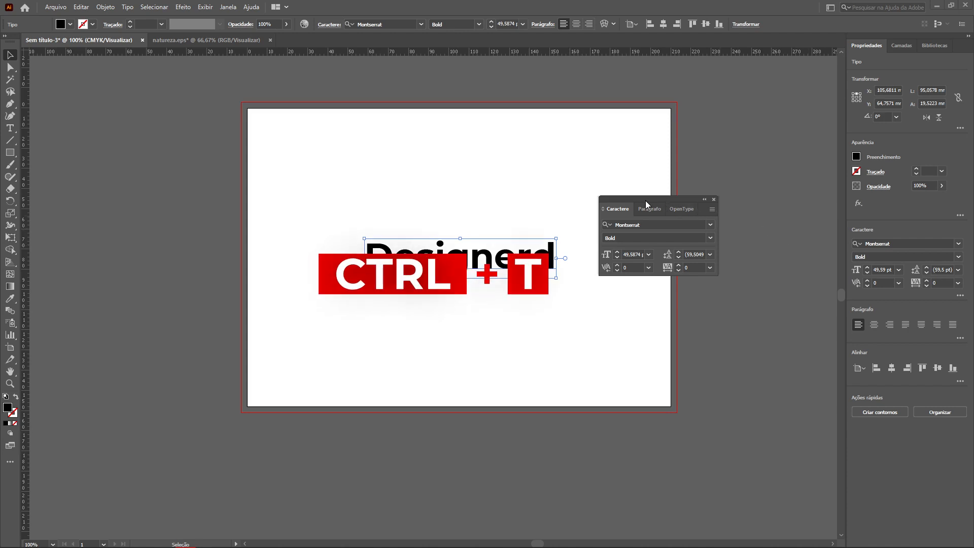
pyautogui.click(712, 210)
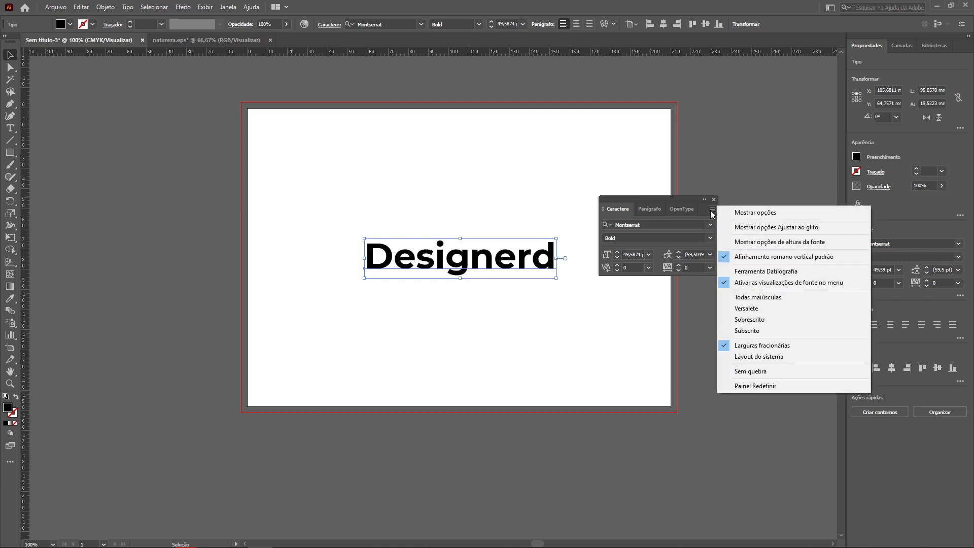
pyautogui.click(741, 228)
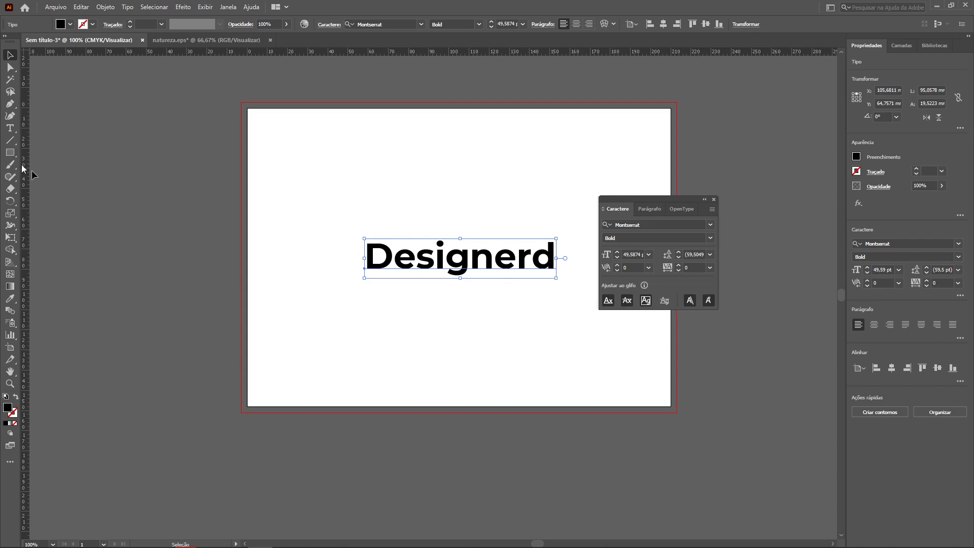
pyautogui.click(713, 209)
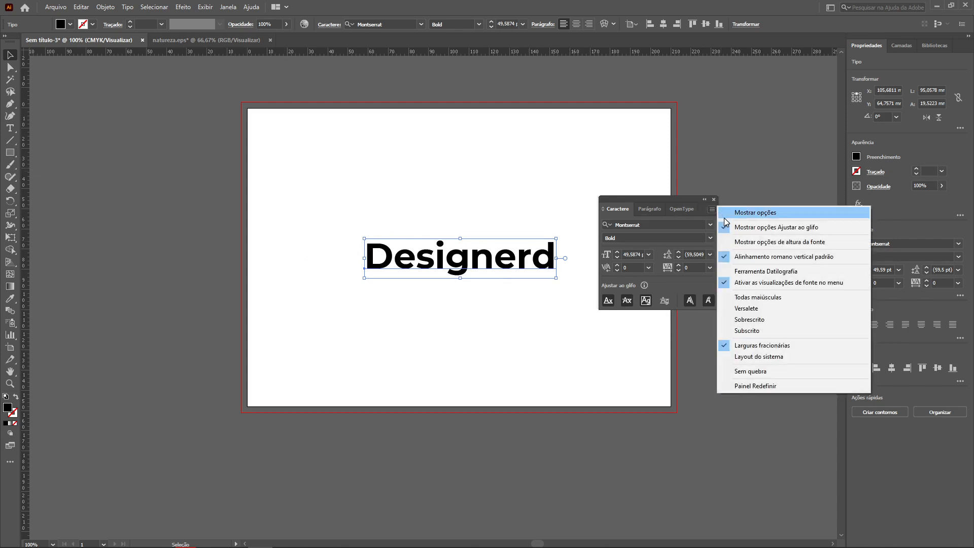
pyautogui.click(759, 243)
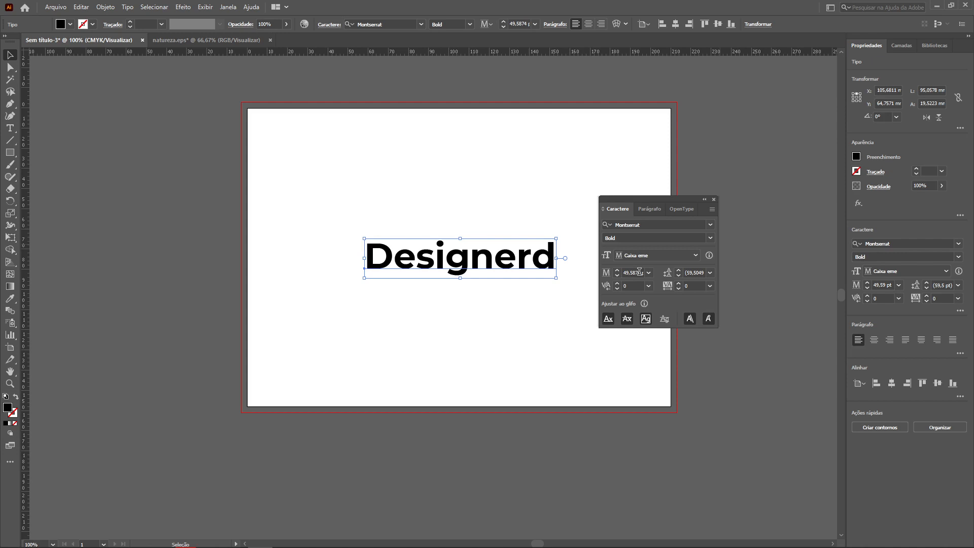
# Draw a rectangle of about 97 × 18 mm around the Designerd text, fill it with grey and place it behind the text.
pyautogui.click(9, 153)
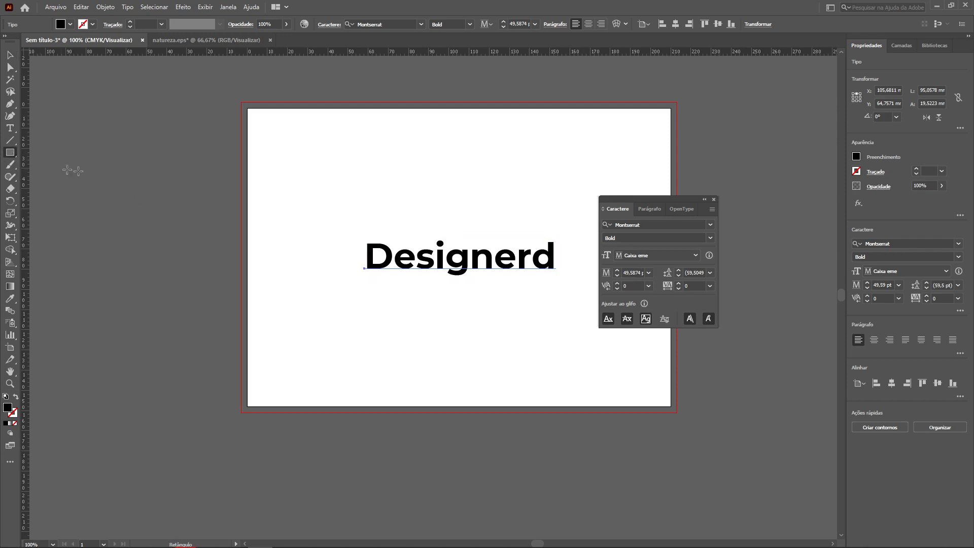
pyautogui.moveTo(360, 240); pyautogui.dragTo(556, 278)
pyautogui.doubleClick(7, 408)
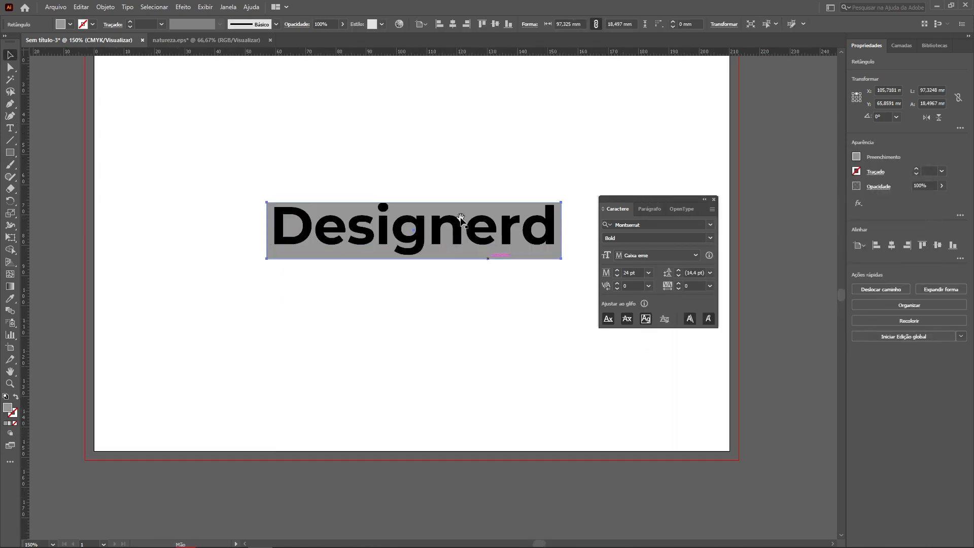
pyautogui.scroll(1, 461, 219)
pyautogui.moveTo(518, 213); pyautogui.dragTo(470, 219)
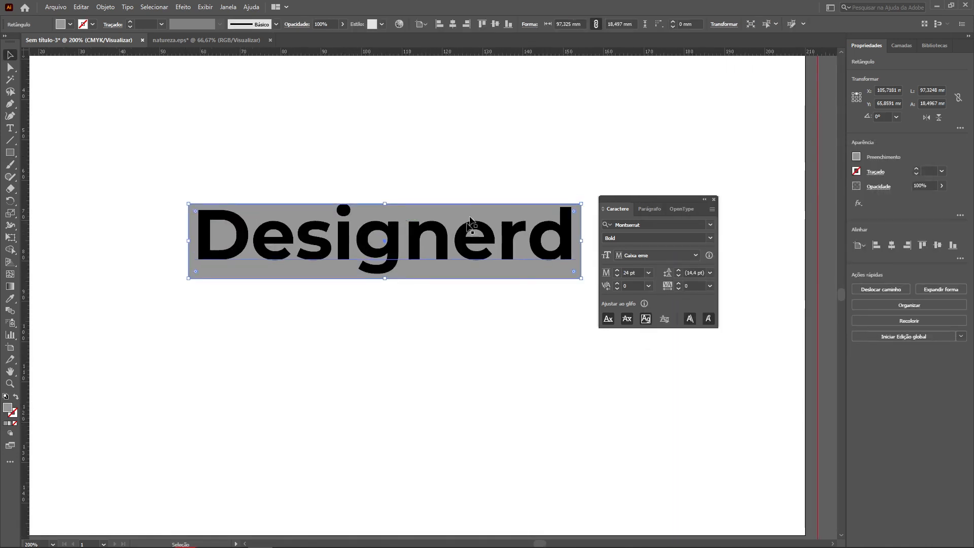
# Set the Designerd text's font height reference to Altura da capitular and adjust its size to 38 pt.
pyautogui.click(532, 241)
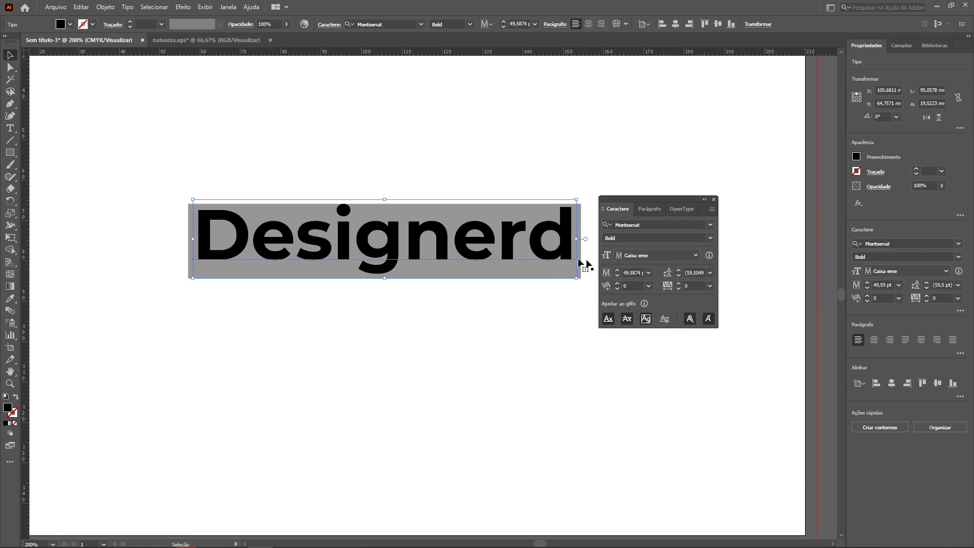
pyautogui.click(623, 255)
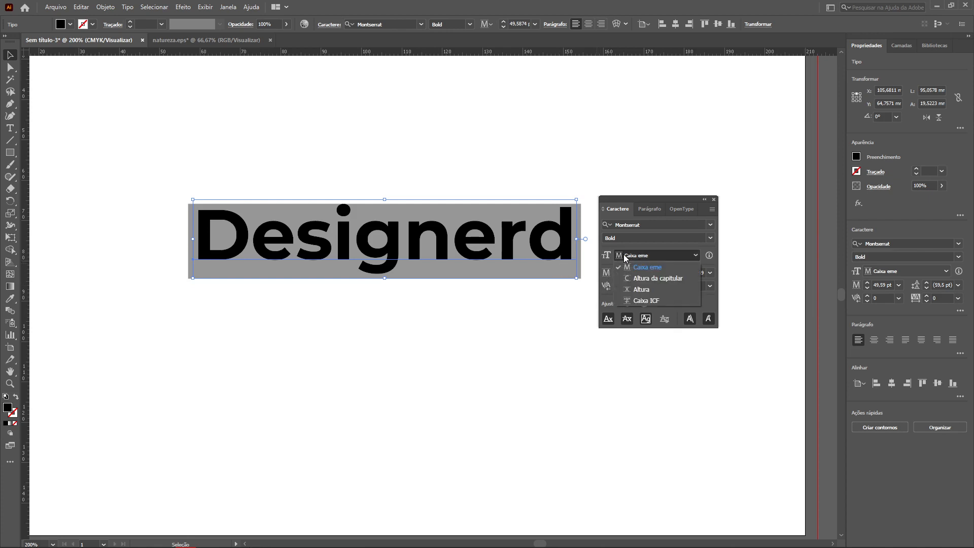
pyautogui.click(656, 278)
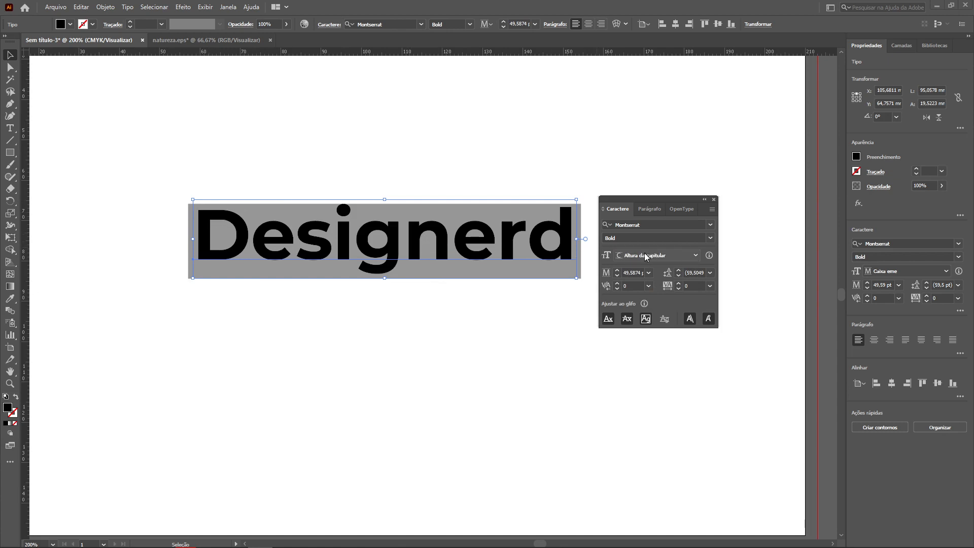
pyautogui.click(616, 271)
pyautogui.click(617, 271)
pyautogui.click(617, 276)
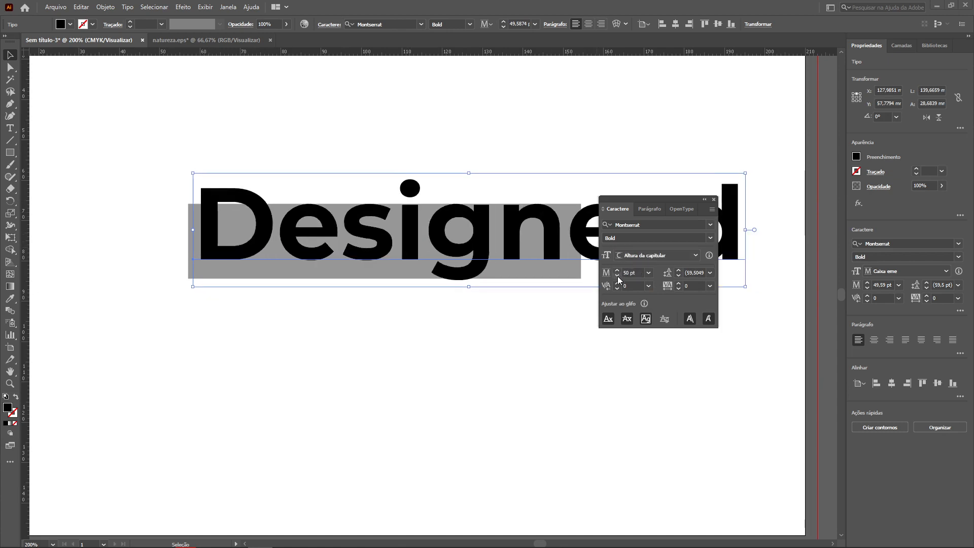
pyautogui.click(617, 275)
pyautogui.click(617, 276)
pyautogui.click(617, 276)
pyautogui.click(617, 275)
pyautogui.click(617, 276)
pyautogui.click(617, 276)
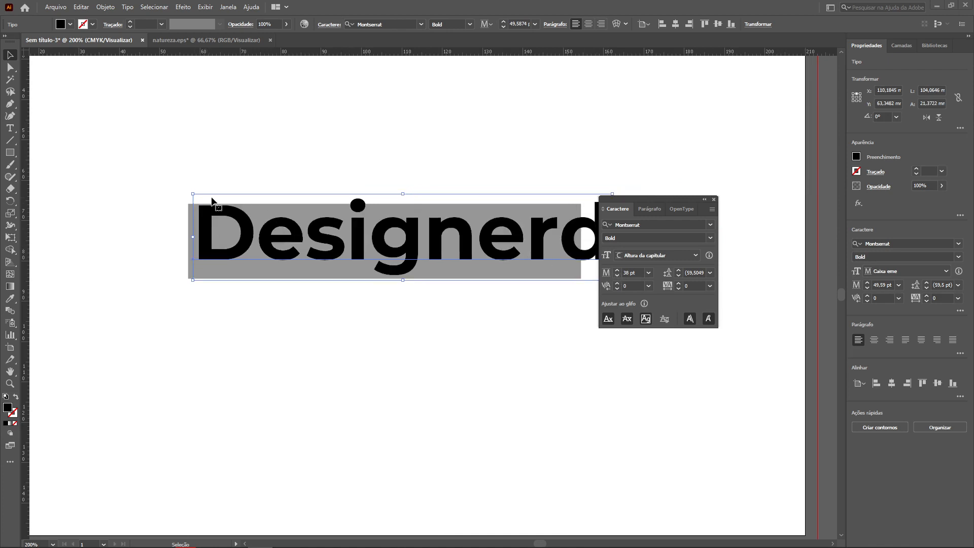
# Switch the text's font height reference to Altura and reduce the size to 23 pt.
pyautogui.click(661, 255)
pyautogui.click(651, 290)
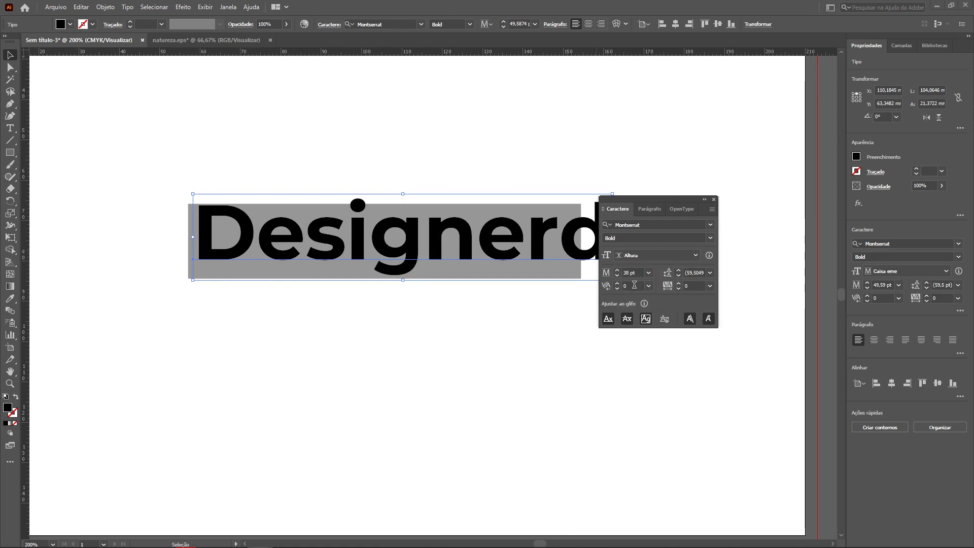
pyautogui.click(617, 276)
pyautogui.click(617, 276)
pyautogui.click(617, 276)
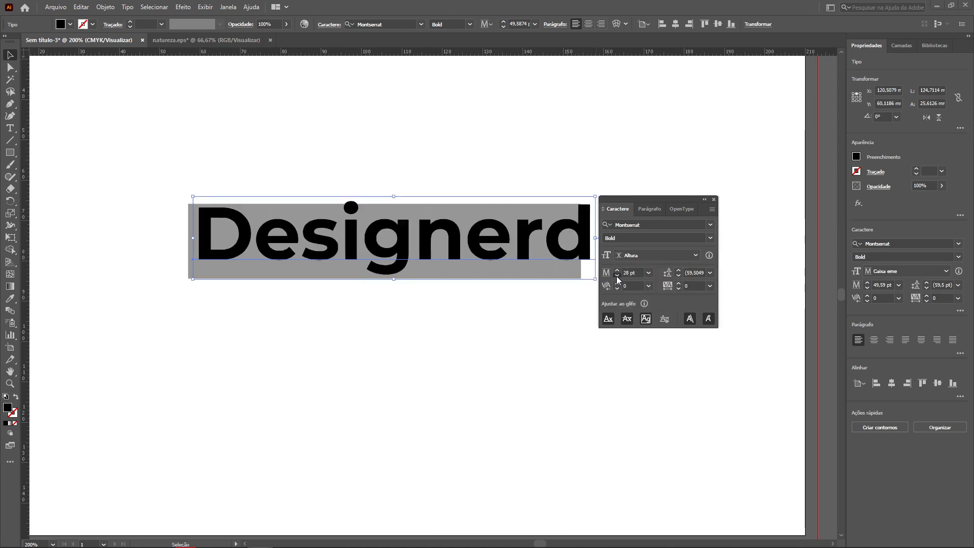
pyautogui.click(617, 276)
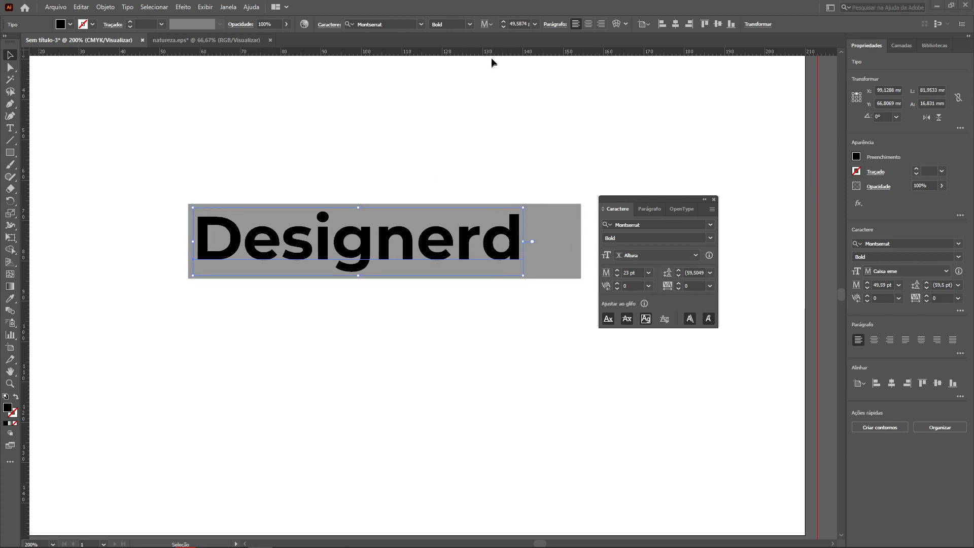
# Change the ruler units to points and set the grey rectangle's height to 50 pt.
pyautogui.rightClick(491, 58)
pyautogui.click(510, 75)
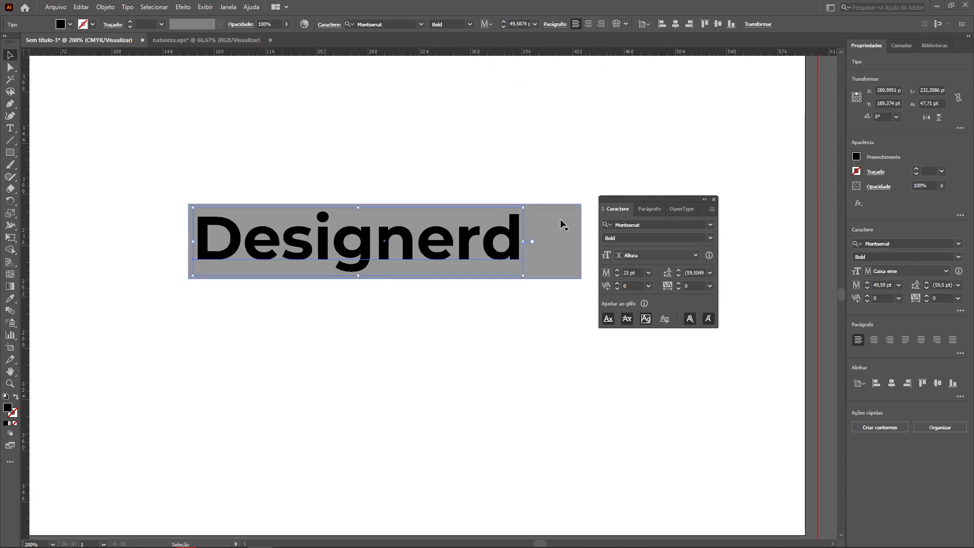
pyautogui.click(562, 225)
pyautogui.click(935, 104)
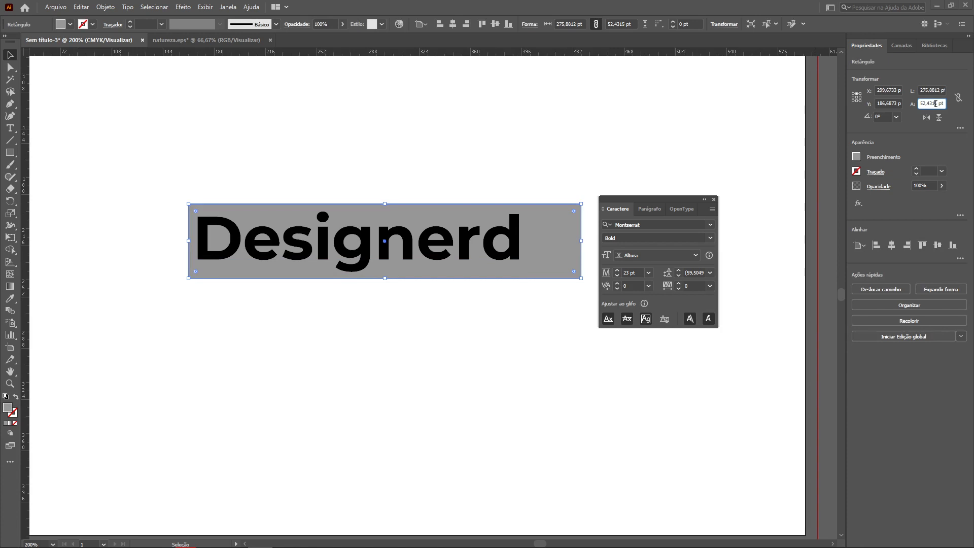
pyautogui.doubleClick(935, 104)
pyautogui.write('50')
pyautogui.press('Return')
# Convert the Designerd text to all capitals.
pyautogui.click(512, 240)
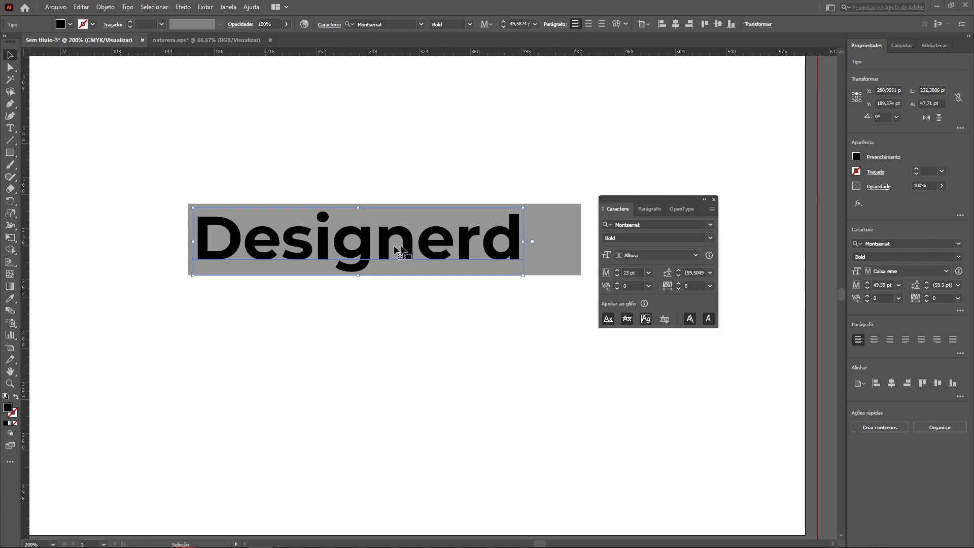
pyautogui.click(712, 210)
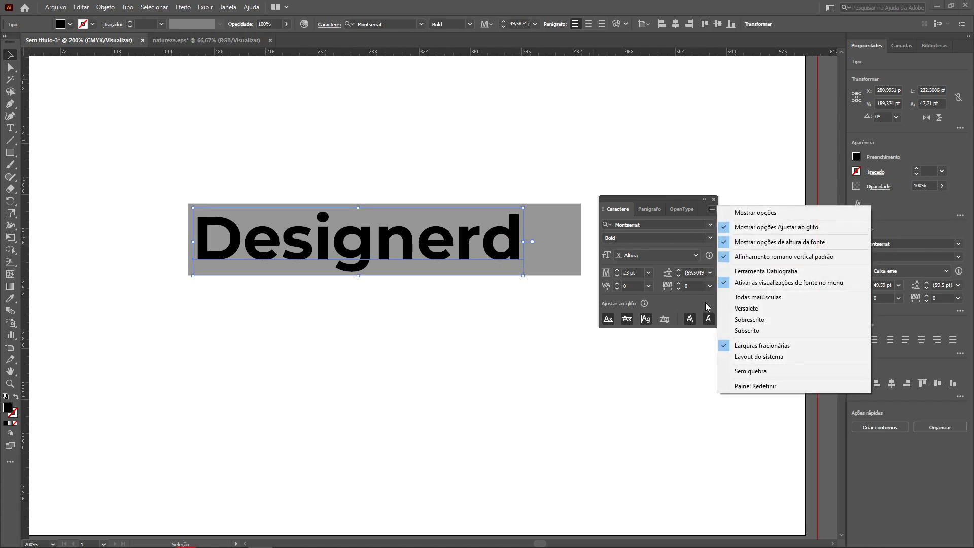
pyautogui.click(741, 301)
# Set the text's height reference to Altura da capitular with a size of 50 pt, and align the text over the grey rectangle.
pyautogui.click(655, 255)
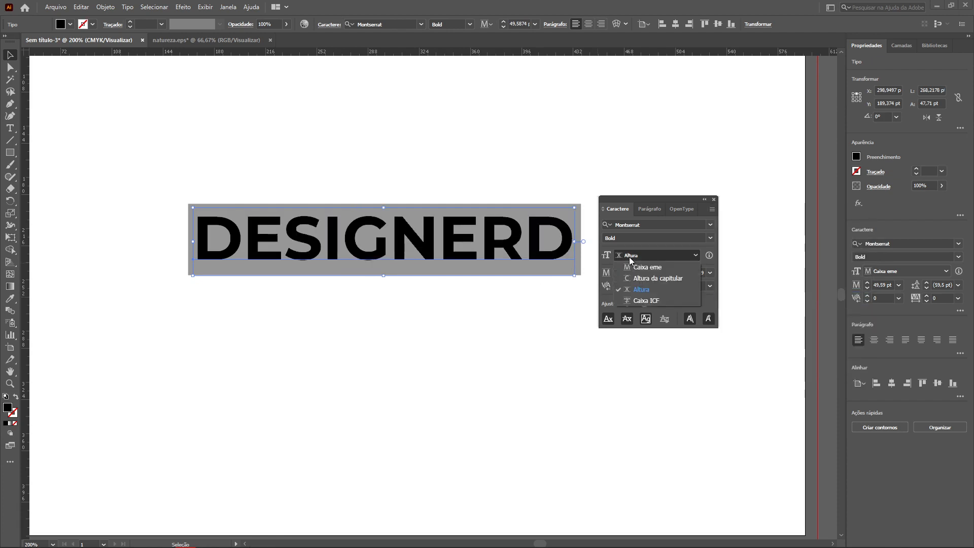
pyautogui.click(655, 279)
pyautogui.click(631, 272)
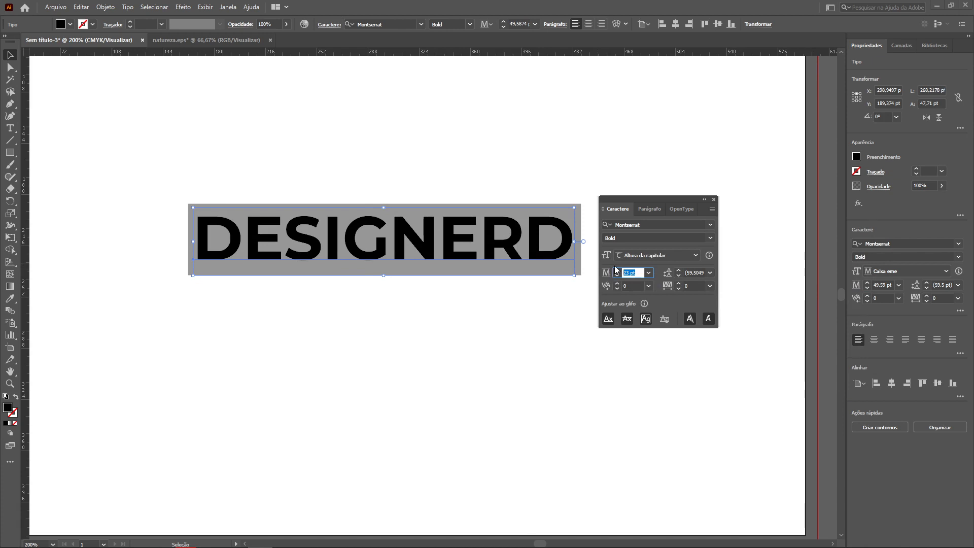
pyautogui.write('50')
pyautogui.press('Return')
pyautogui.moveTo(299, 223); pyautogui.dragTo(279, 220)
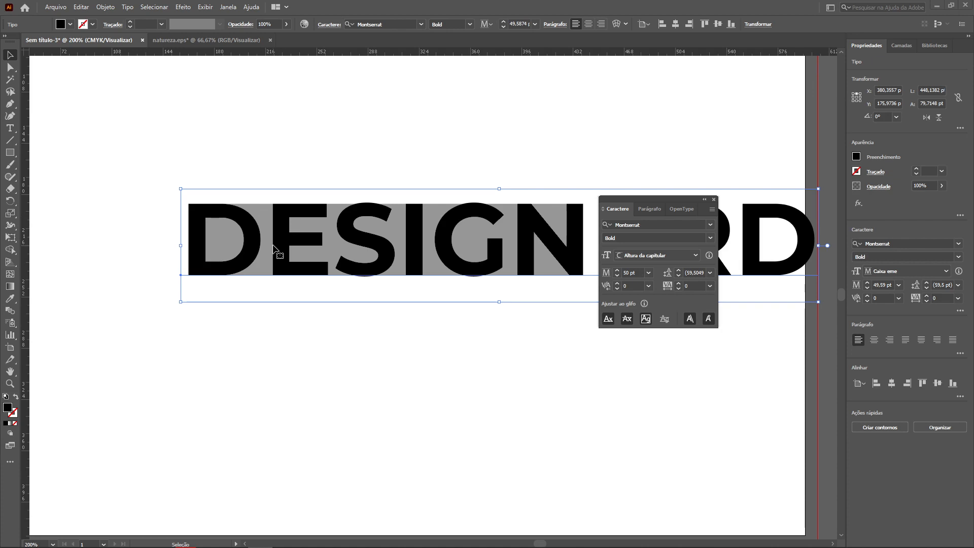
# Widen the grey rectangle to about 440 pt so that it spans the whole DESIGNERD word.
pyautogui.moveTo(281, 145); pyautogui.dragTo(311, 292)
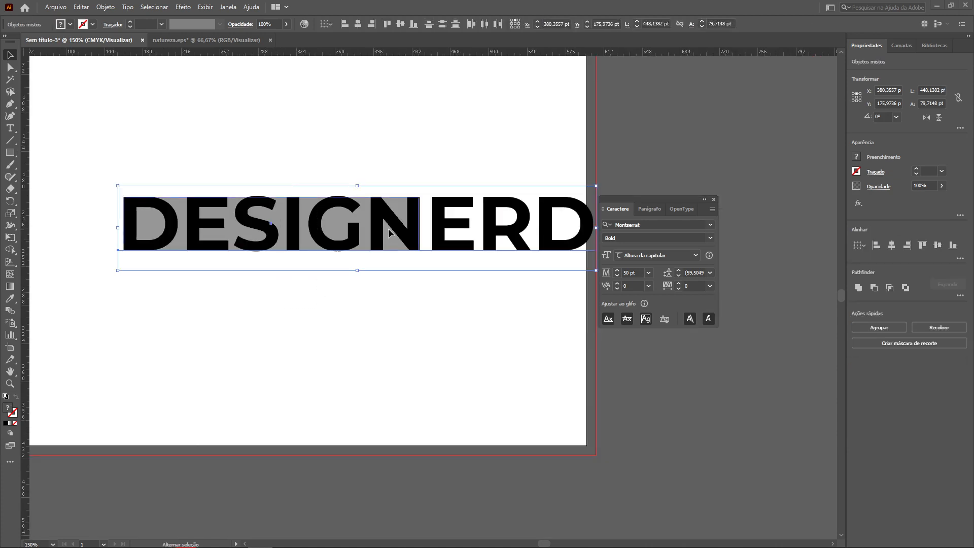
pyautogui.keyDown('shift'); pyautogui.click(392, 228); pyautogui.keyUp('shift')
pyautogui.moveTo(420, 225); pyautogui.dragTo(594, 231)
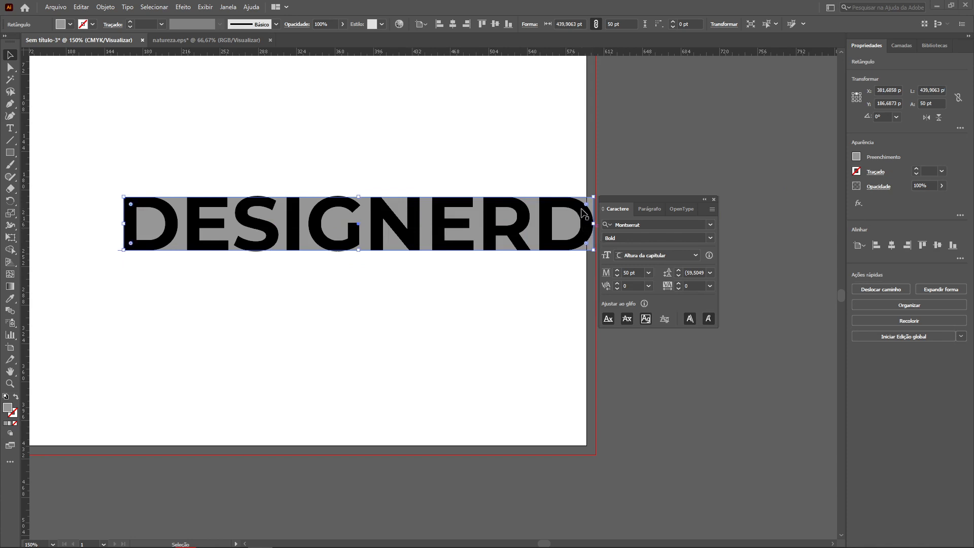
# Move the DESIGNERD text and its grey rectangle together to the upper middle of the artboard.
pyautogui.keyDown('shift'); pyautogui.click(523, 220); pyautogui.keyUp('shift')
pyautogui.moveTo(524, 225); pyautogui.dragTo(403, 226)
pyautogui.press('space')
pyautogui.moveTo(349, 225); pyautogui.dragTo(439, 247)
pyautogui.moveTo(439, 248); pyautogui.dragTo(398, 241)
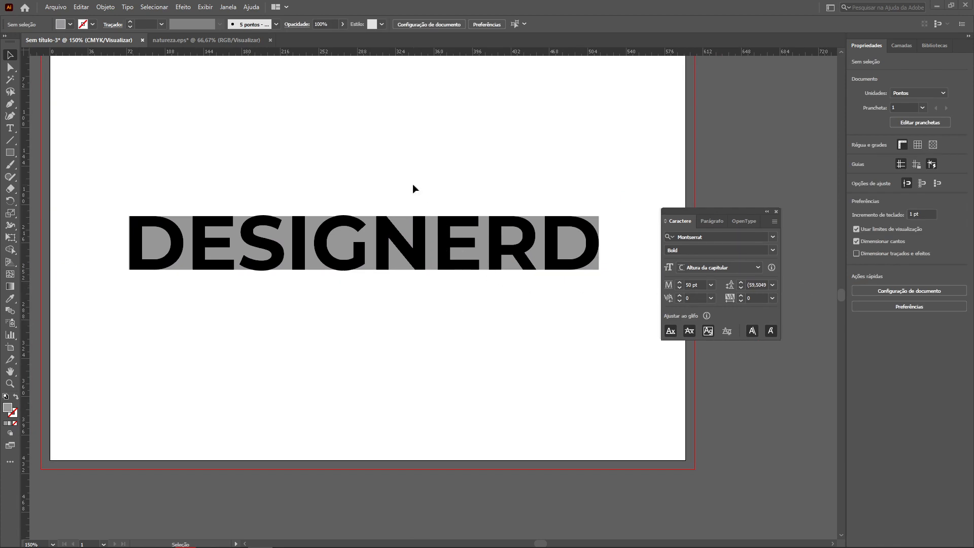
pyautogui.moveTo(412, 188); pyautogui.dragTo(446, 135)
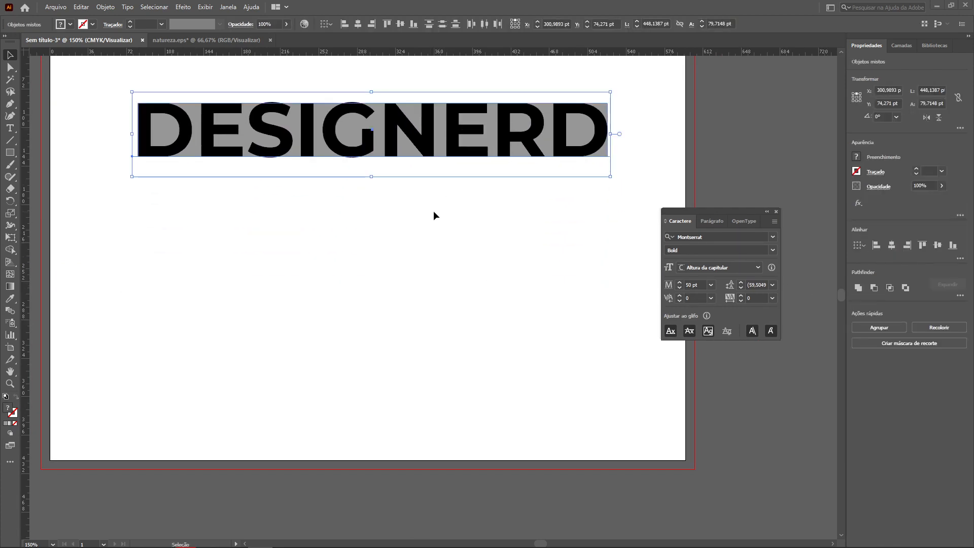
pyautogui.click(420, 221)
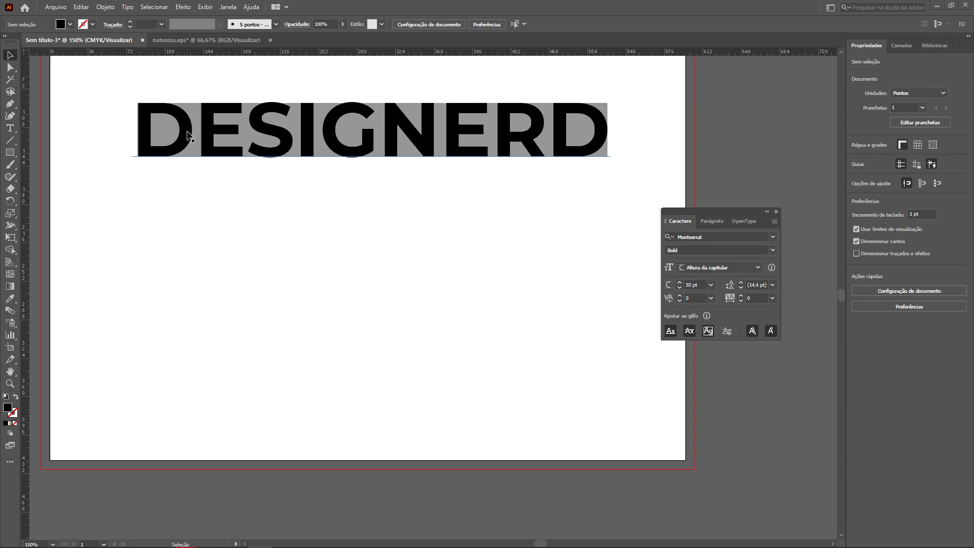
# Place a smaller copy of the DESIGNERD text below the original and draw a black square of about 72 pt beside it.
pyautogui.moveTo(188, 135); pyautogui.dragTo(148, 280)
pyautogui.moveTo(574, 238); pyautogui.dragTo(500, 318)
pyautogui.press('m')
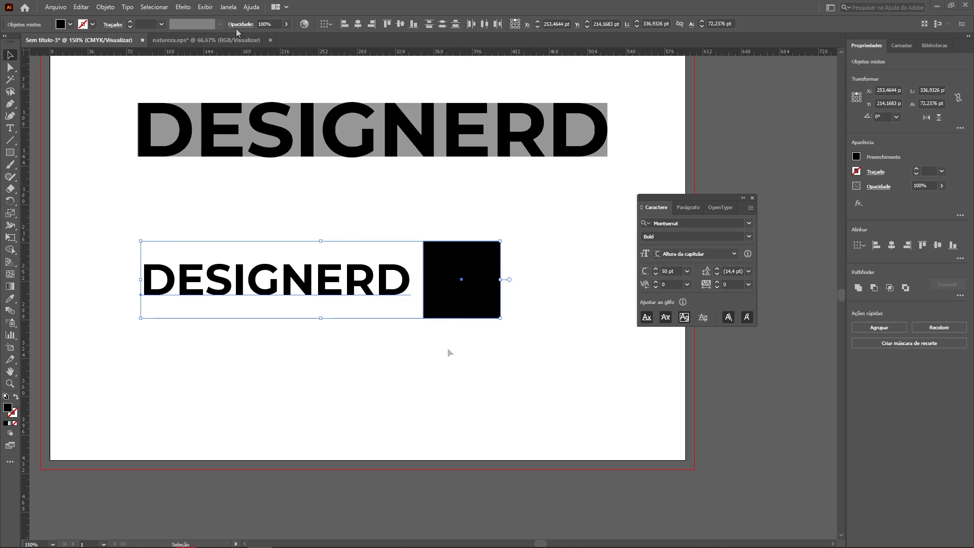
# Show the alignment options and align the smaller DESIGNERD text and the black square on their vertical centres.
pyautogui.click(228, 7)
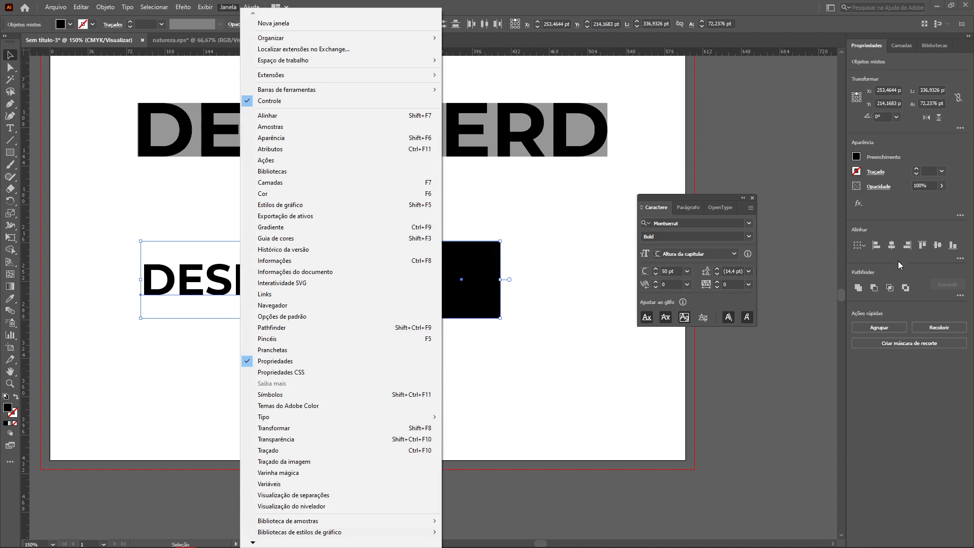
pyautogui.click(285, 117)
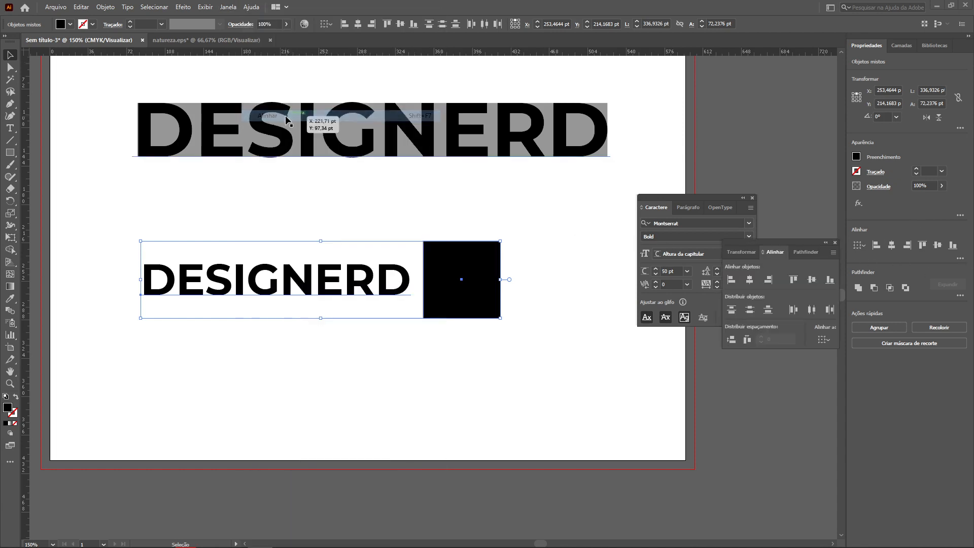
pyautogui.moveTo(802, 244); pyautogui.dragTo(590, 328)
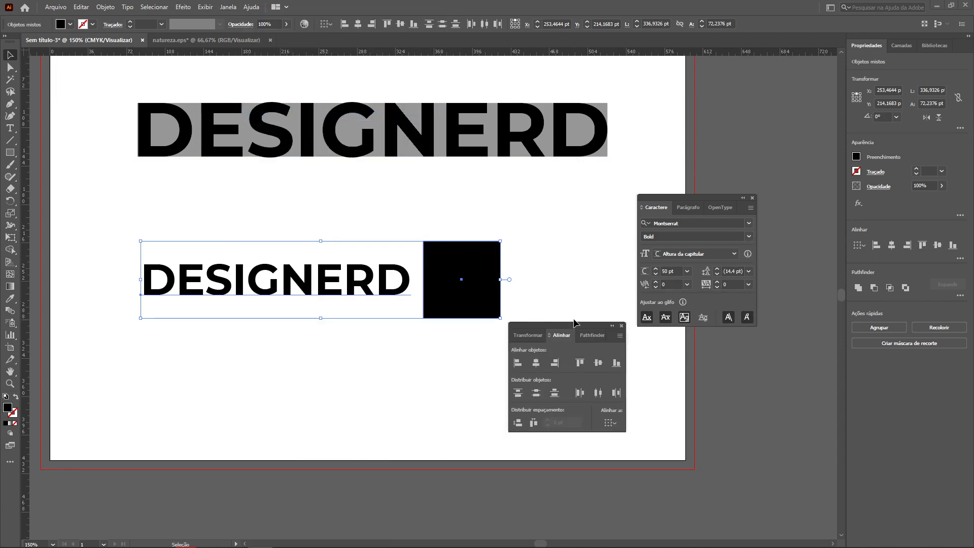
pyautogui.click(597, 363)
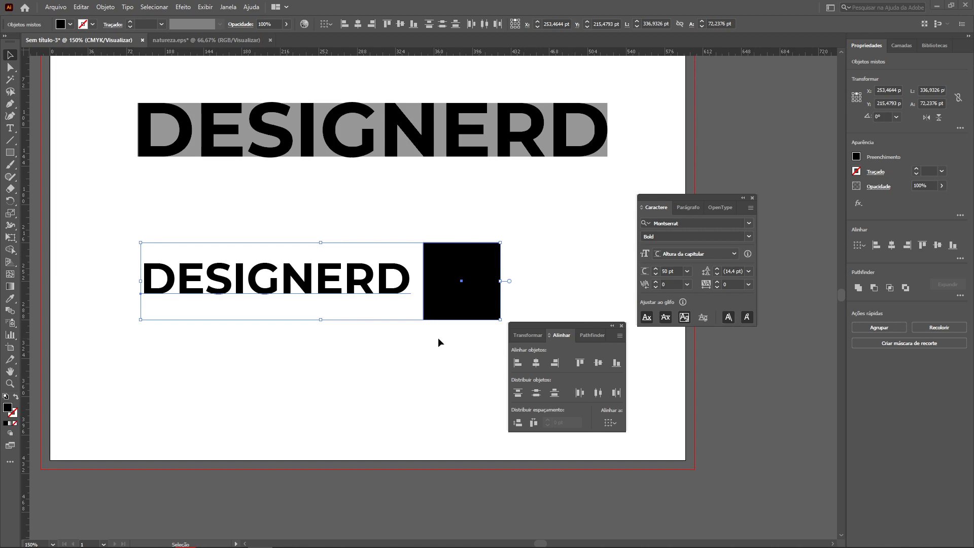
pyautogui.click(428, 351)
pyautogui.click(387, 291)
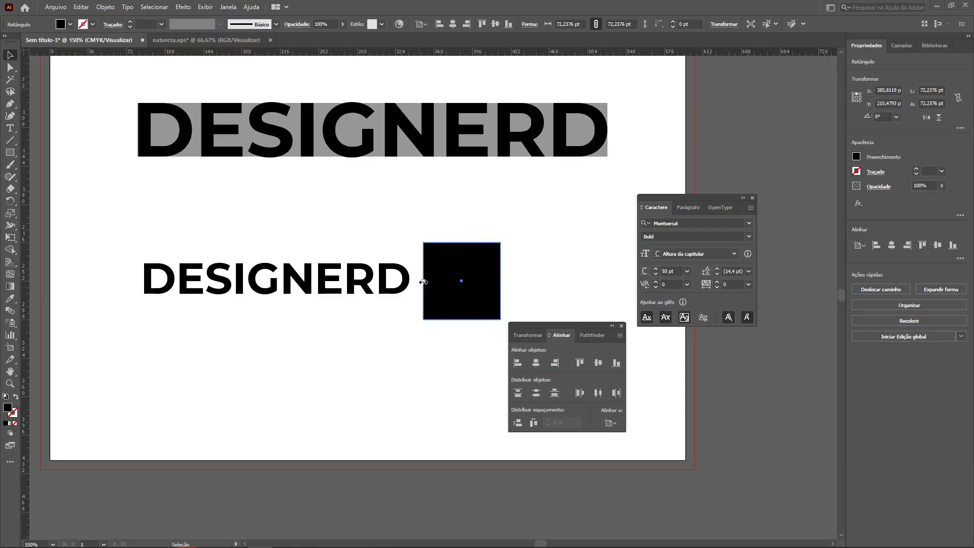
# Stretch the black square to about 382 pt wide behind the smaller DESIGNERD text and fill it pale yellow.
pyautogui.moveTo(424, 282); pyautogui.dragTo(93, 289)
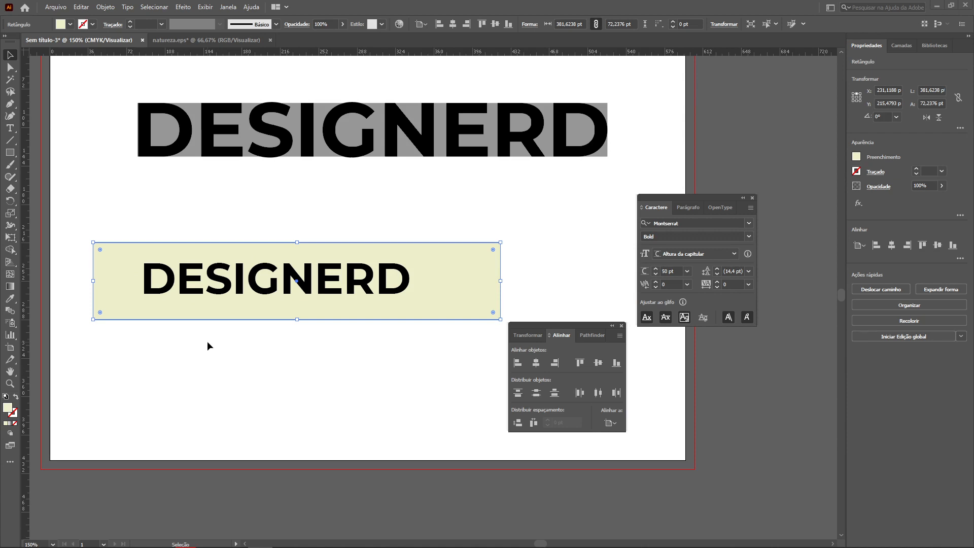
# Turn on glyph-bounds alignment for point text and centre the smaller DESIGNERD text and yellow rectangle on each other both ways.
pyautogui.moveTo(161, 342); pyautogui.dragTo(298, 264)
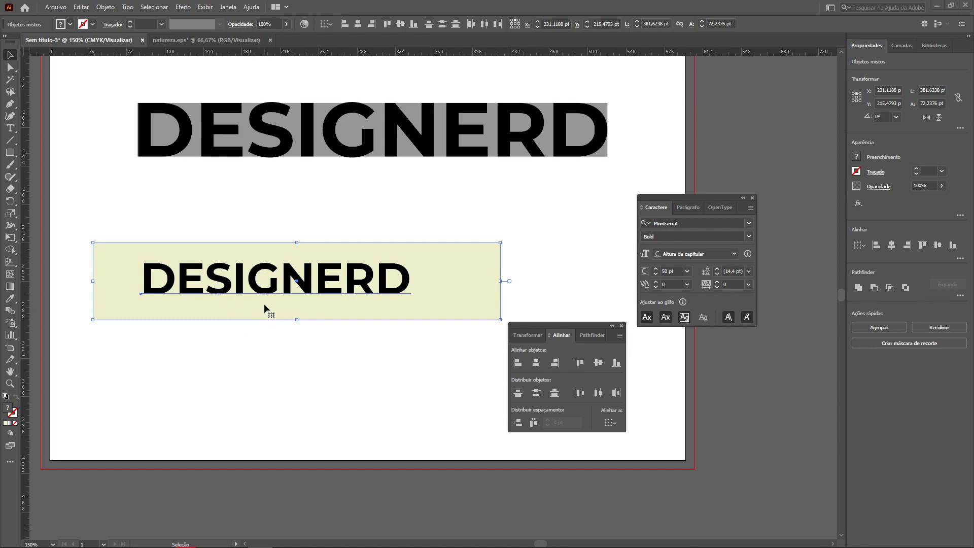
pyautogui.click(621, 338)
pyautogui.moveTo(673, 380)
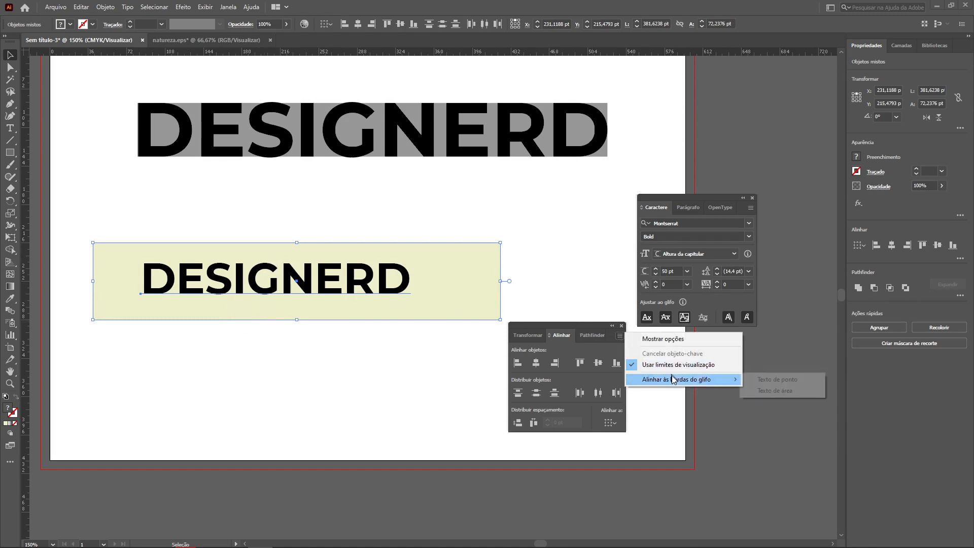
pyautogui.click(785, 382)
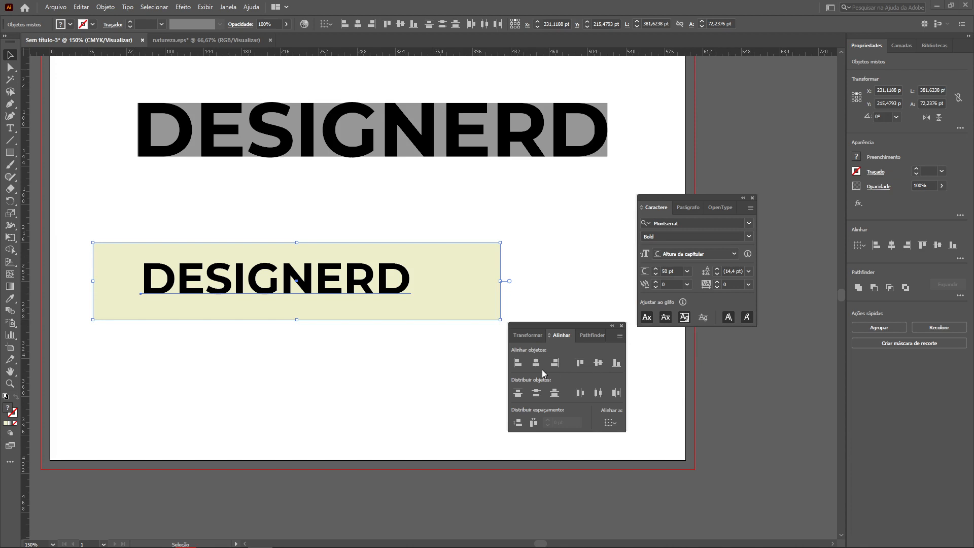
pyautogui.click(598, 363)
pyautogui.click(536, 363)
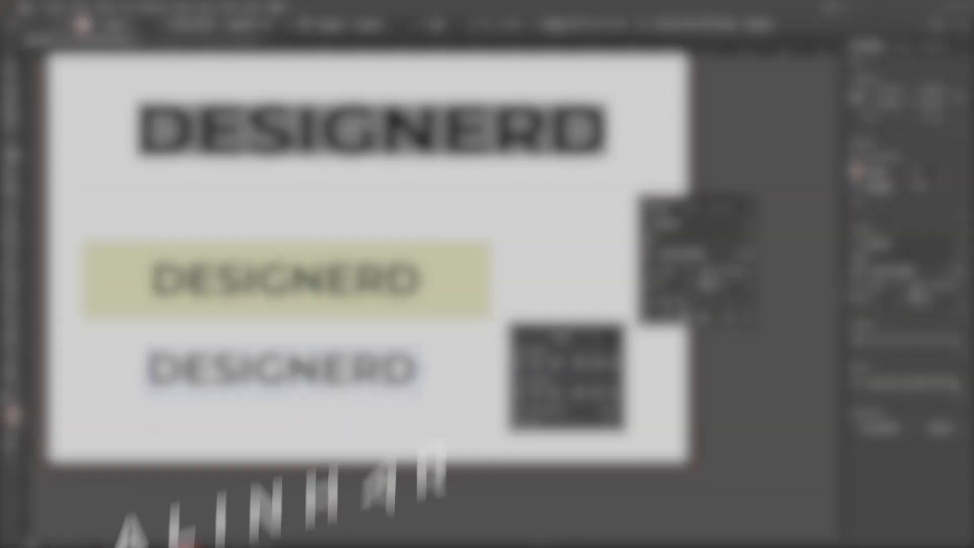
# Draw a black circle about 18 pt in diameter just after the lowest DESIGNERD text.
pyautogui.moveTo(10, 153); pyautogui.dragTo(65, 177)
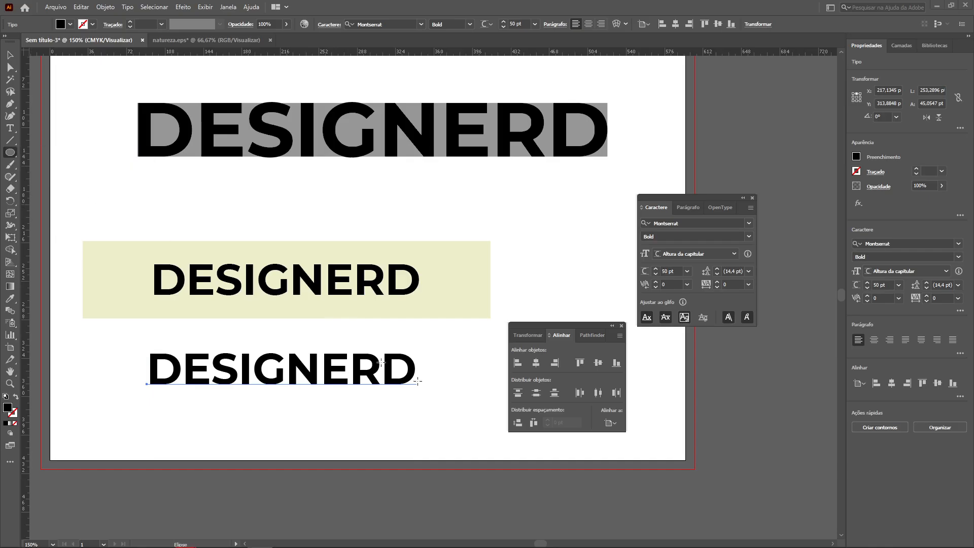
pyautogui.moveTo(435, 357); pyautogui.dragTo(455, 375)
pyautogui.press('v')
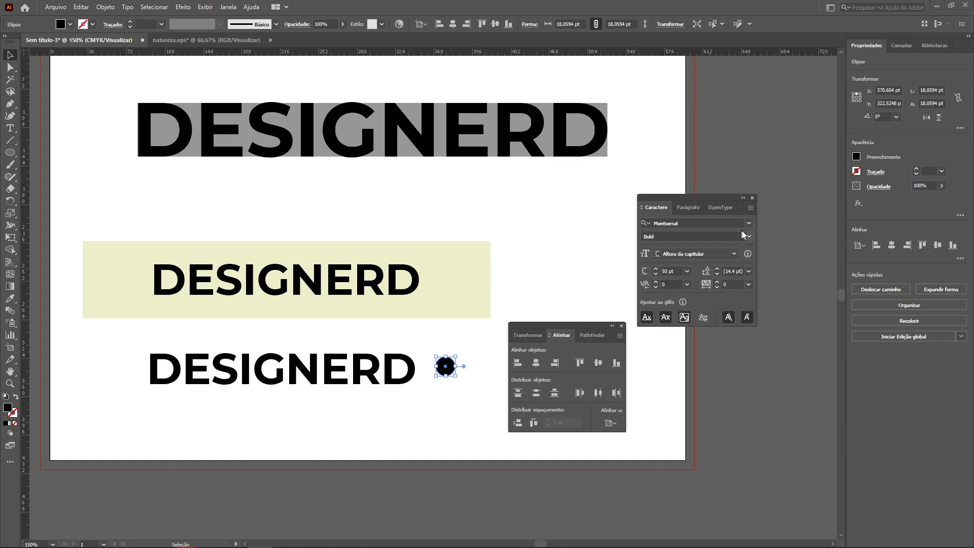
# Hide the Snap to Glyph options in the character settings and show them again.
pyautogui.click(752, 212)
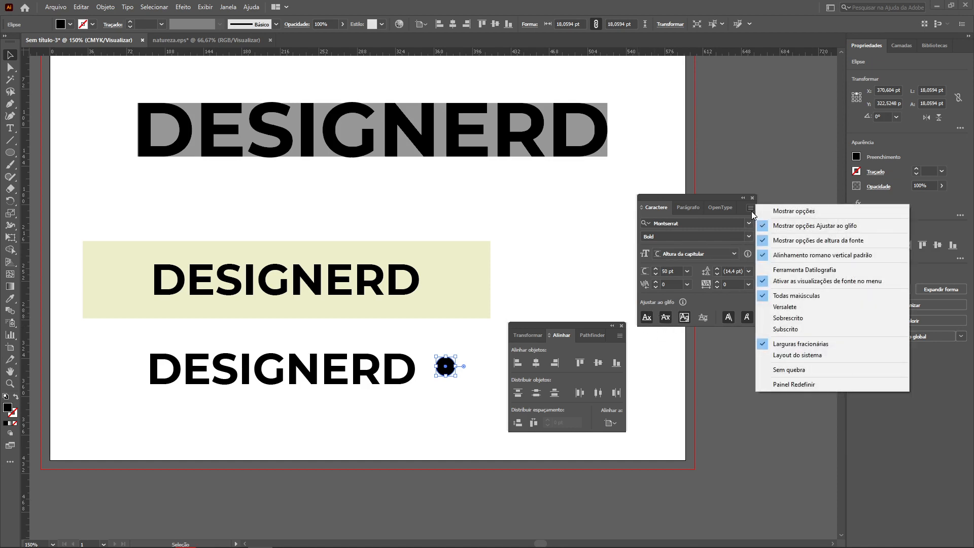
pyautogui.click(799, 226)
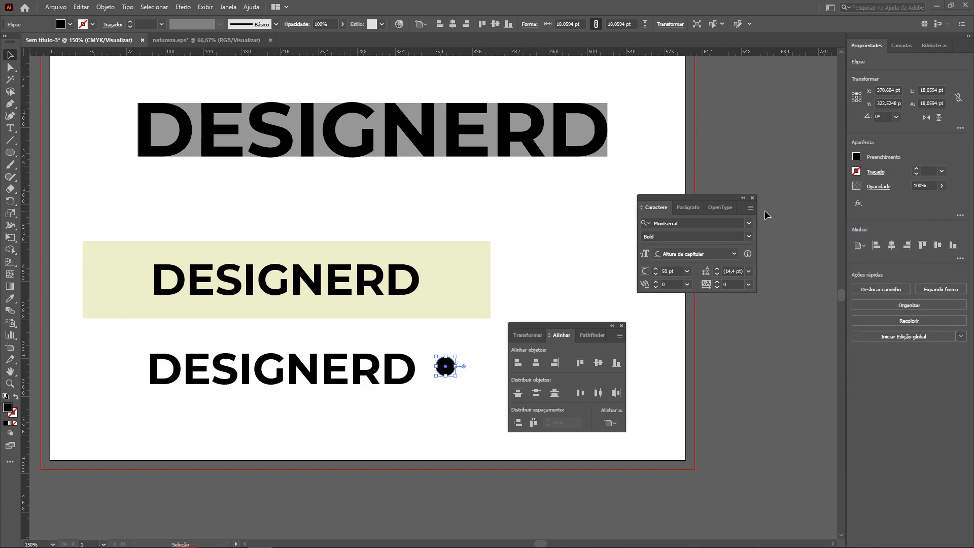
pyautogui.click(751, 212)
pyautogui.click(776, 226)
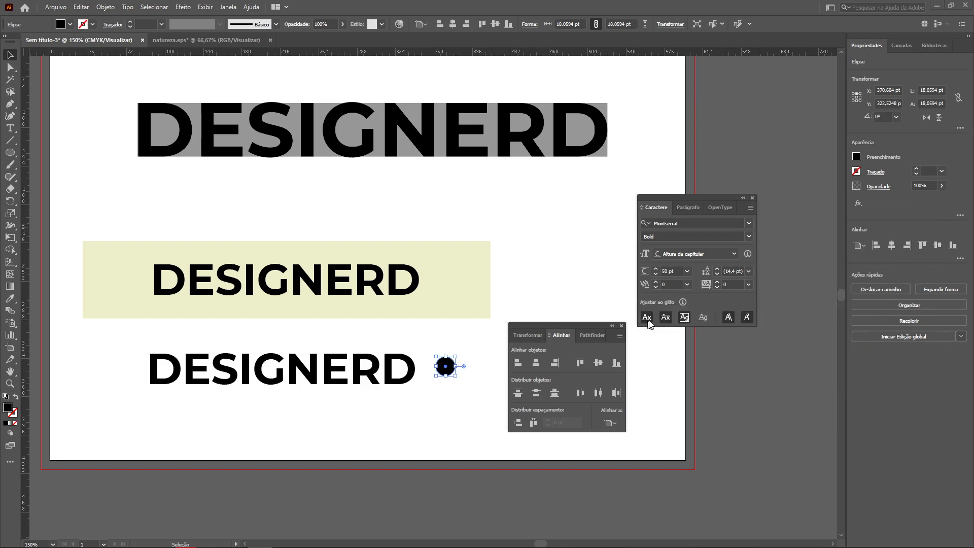
# Snap the black circle to the baseline of the lowest DESIGNERD text, close to its final D, like a full stop.
pyautogui.click(393, 419)
pyautogui.scroll(2, 404, 386)
pyautogui.moveTo(385, 359); pyautogui.dragTo(304, 332)
pyautogui.moveTo(410, 325)
pyautogui.mouseDown()
pyautogui.moveTo(409, 337)
pyautogui.moveTo(405, 314)
pyautogui.moveTo(403, 337)
pyautogui.moveTo(397, 314)
pyautogui.moveTo(399, 336)
pyautogui.moveTo(397, 313)
pyautogui.mouseUp()
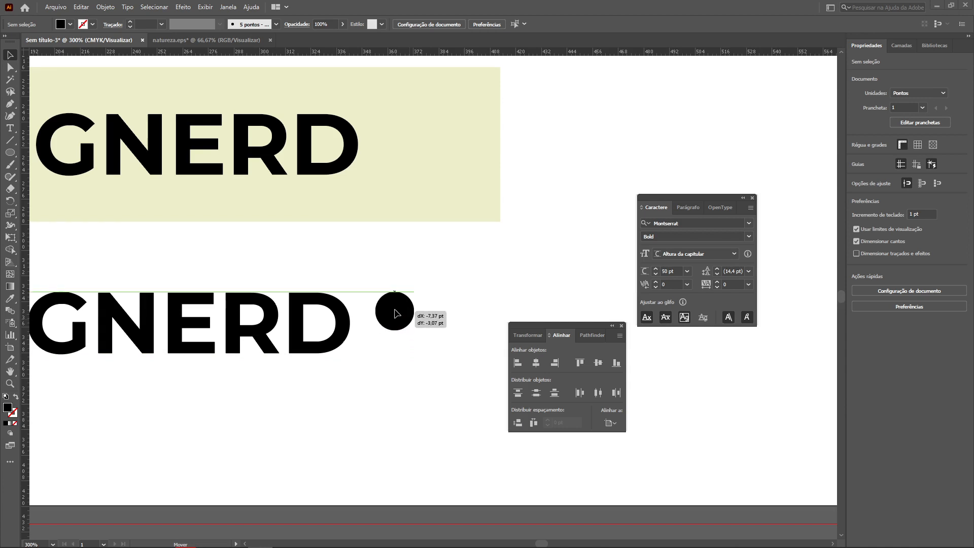
pyautogui.moveTo(397, 313); pyautogui.dragTo(386, 344)
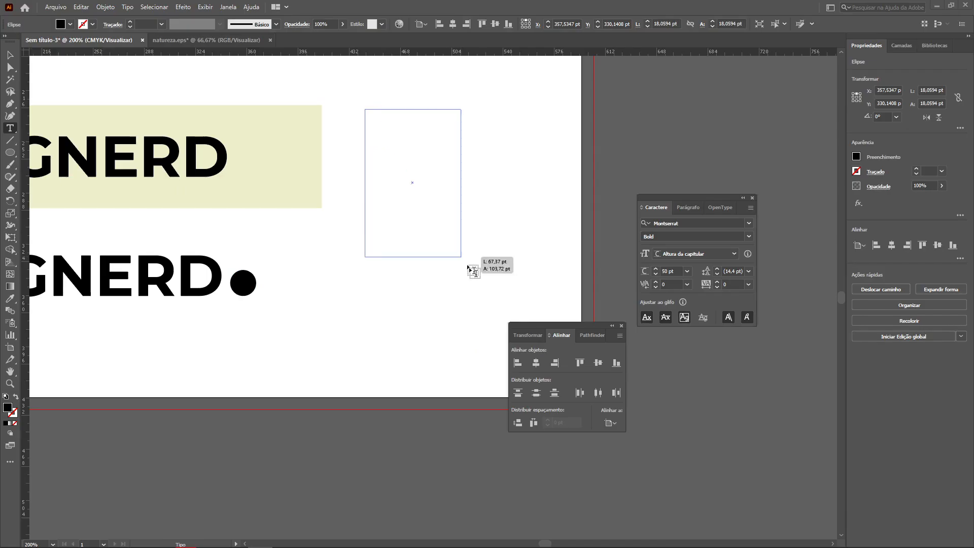
# Create a text area about 127 by 191 pt beside the DESIGNERD samples containing TESTE 1 at 12 pt.
pyautogui.moveTo(462, 258); pyautogui.dragTo(547, 379)
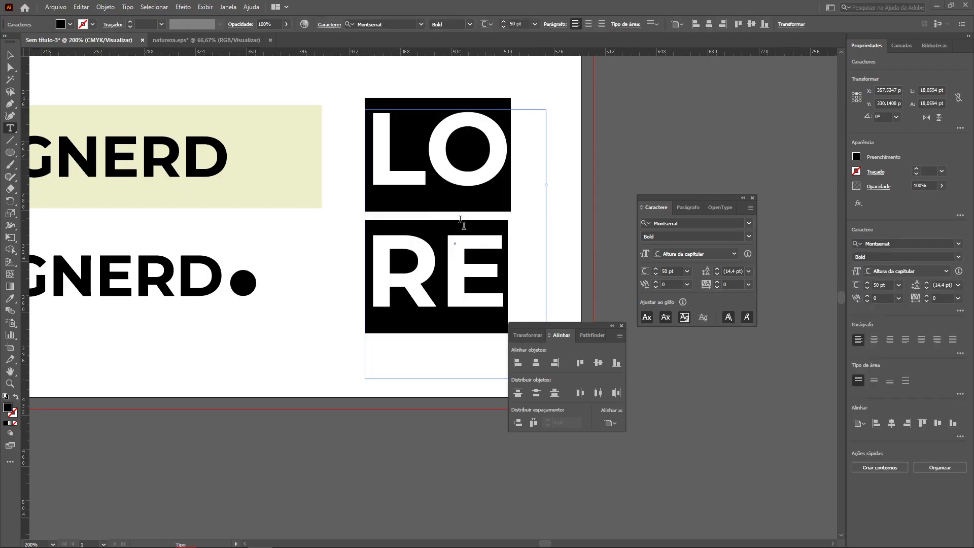
pyautogui.write('TESTE 1')
pyautogui.press('Escape')
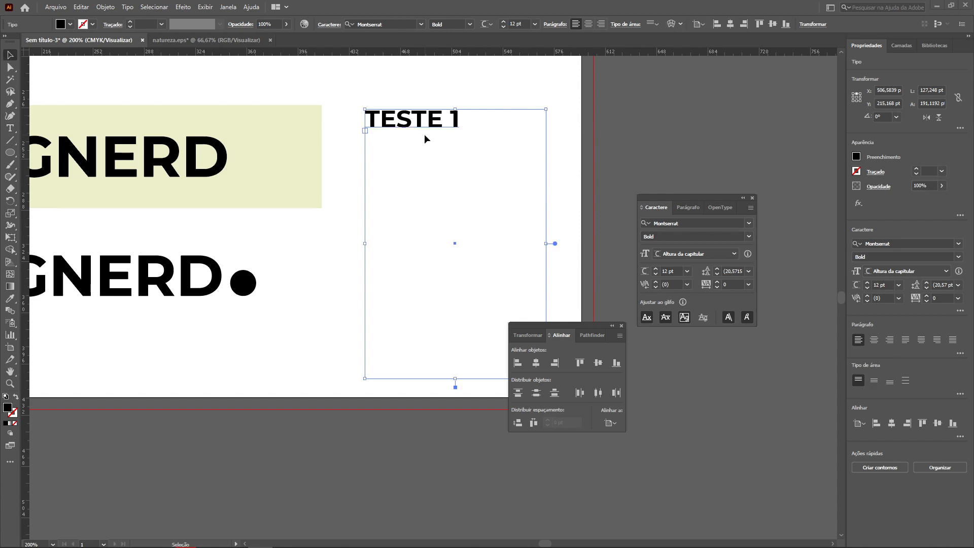
# Centre the TESTE 1 text horizontally and vertically in its text area, trying bottom alignment in between.
pyautogui.click(875, 341)
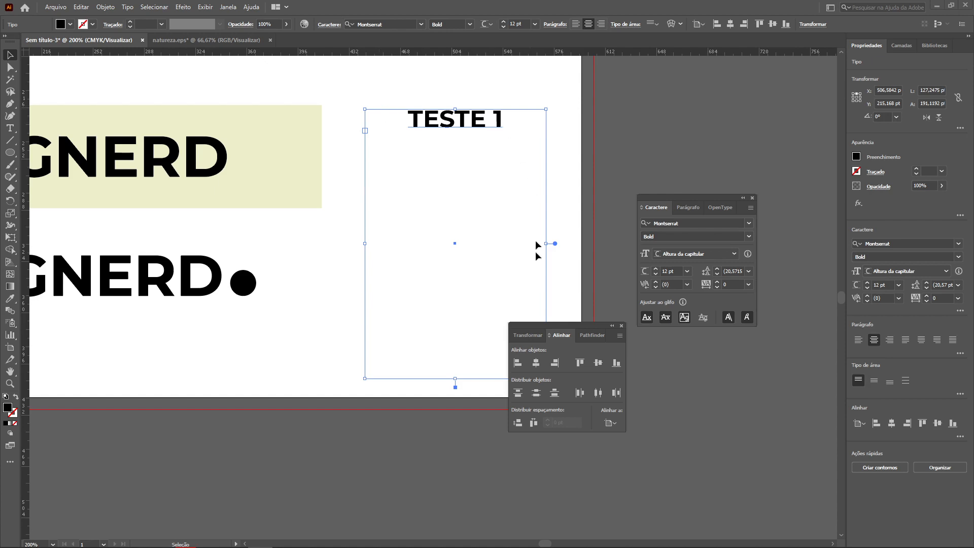
pyautogui.click(877, 384)
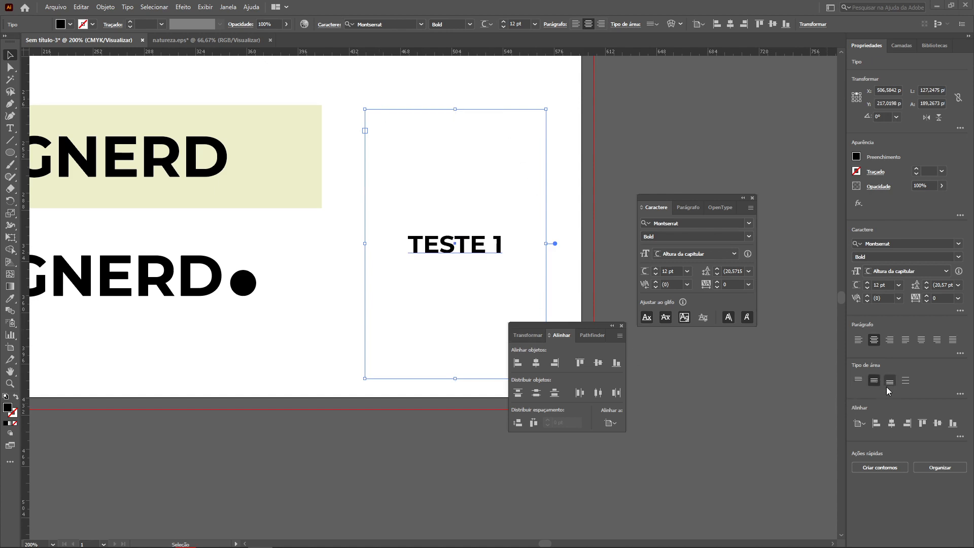
pyautogui.click(890, 389)
pyautogui.click(874, 387)
pyautogui.click(889, 387)
pyautogui.click(876, 386)
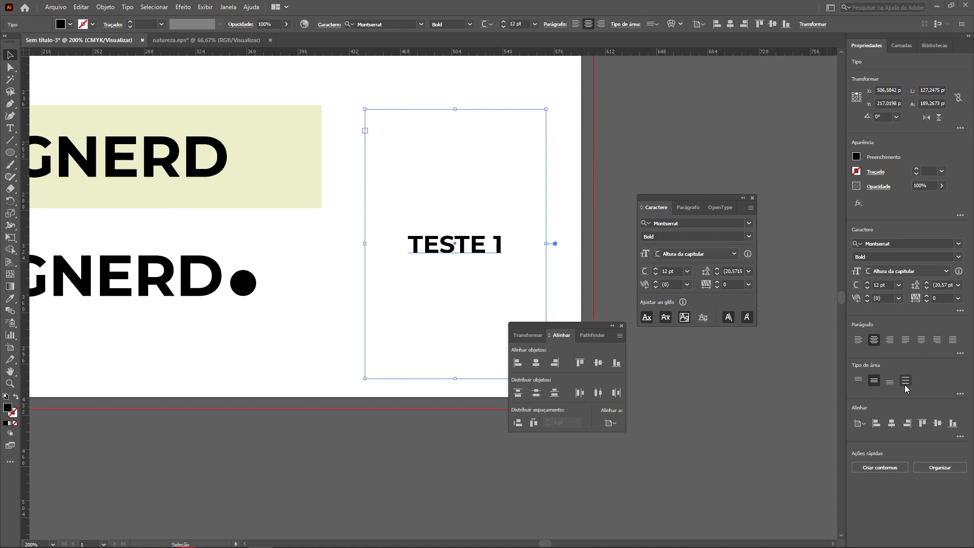
# Add the lines TESTE 2 and TESTE 3 below TESTE 1 and justify the three lines vertically across the text area.
pyautogui.doubleClick(510, 245)
pyautogui.press('Return')
pyautogui.write('TESTE 2')
pyautogui.press('Return')
pyautogui.write('TESTE 3')
pyautogui.hotkey('ctrl', 'a')
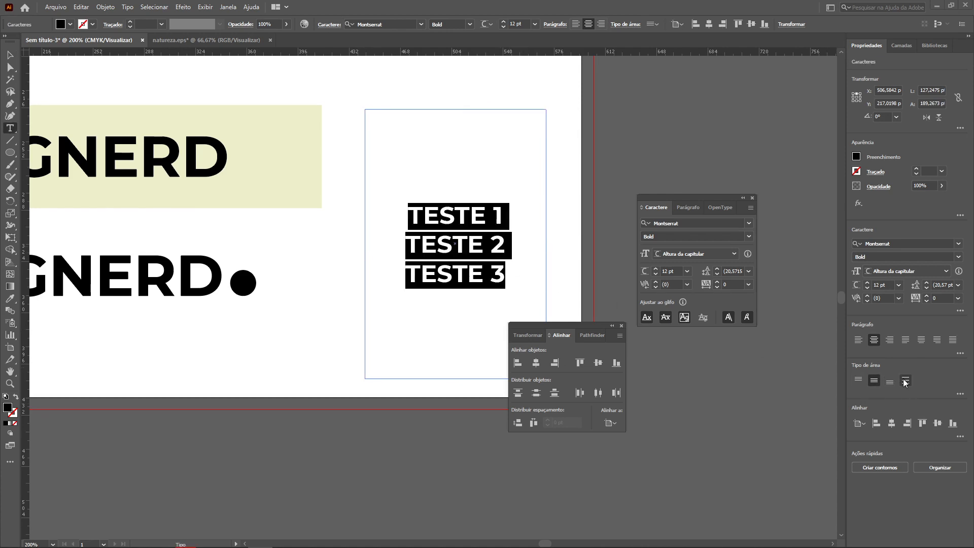
pyautogui.click(906, 382)
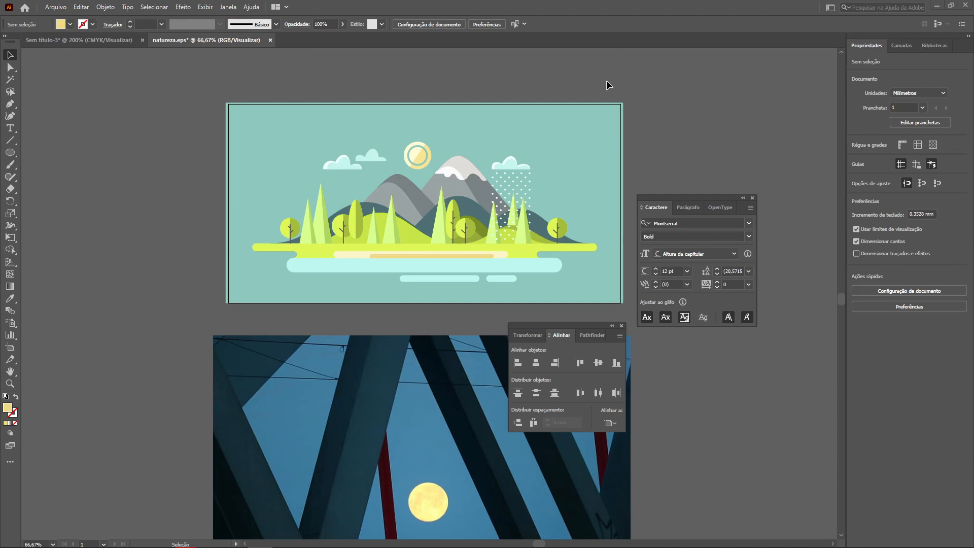
# Close the floating alignment and character settings and open Recolor Artwork for the landscape illustration group in natureza.eps.
pyautogui.click(621, 326)
pyautogui.click(753, 198)
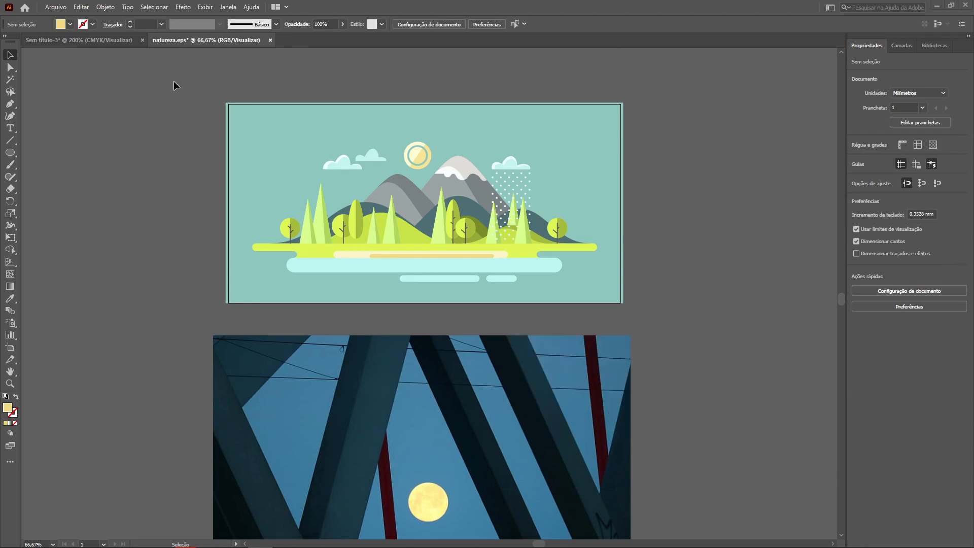
pyautogui.click(579, 301)
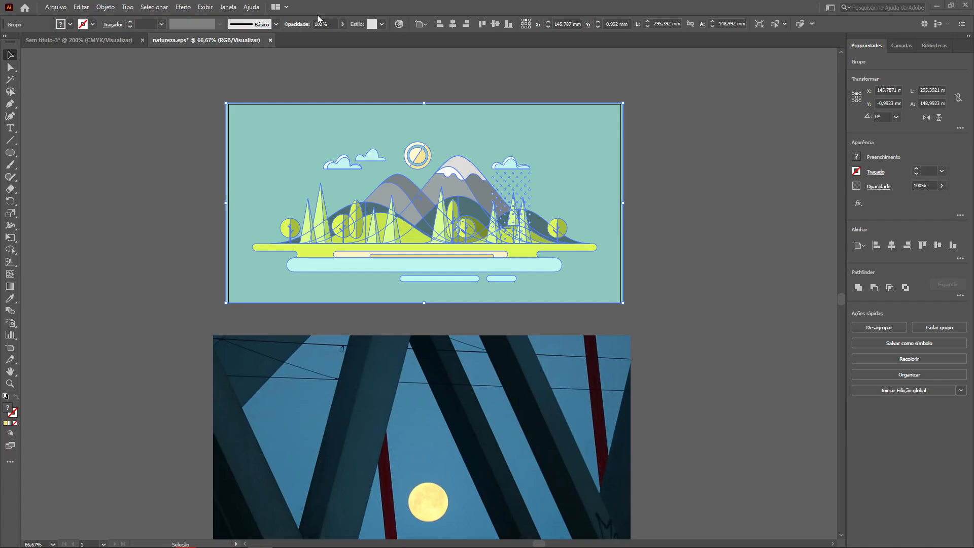
pyautogui.click(227, 7)
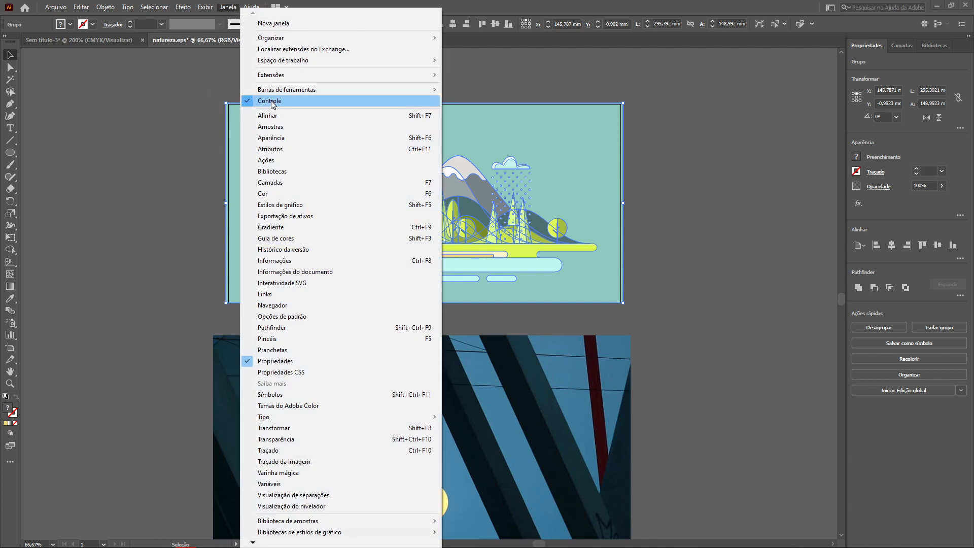
pyautogui.click(591, 8)
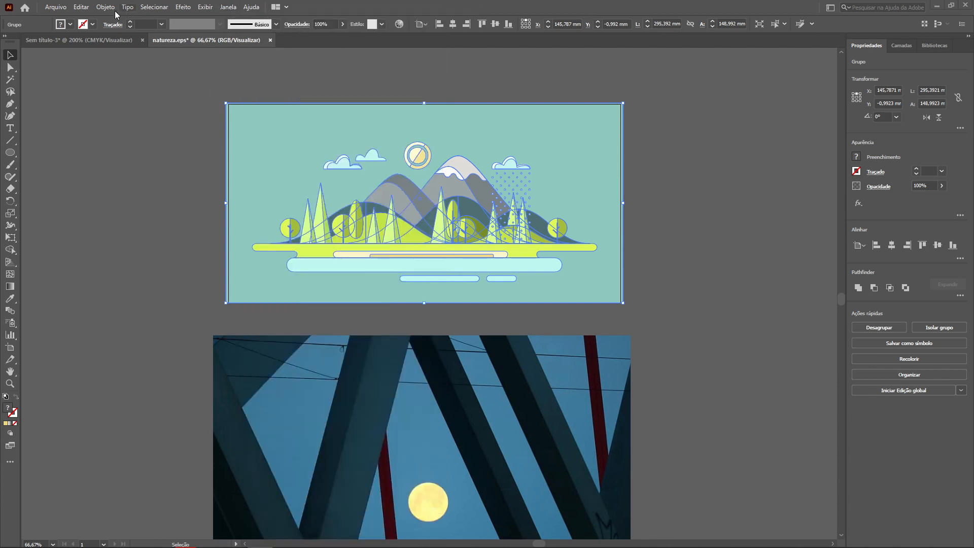
pyautogui.click(81, 7)
pyautogui.moveTo(102, 188)
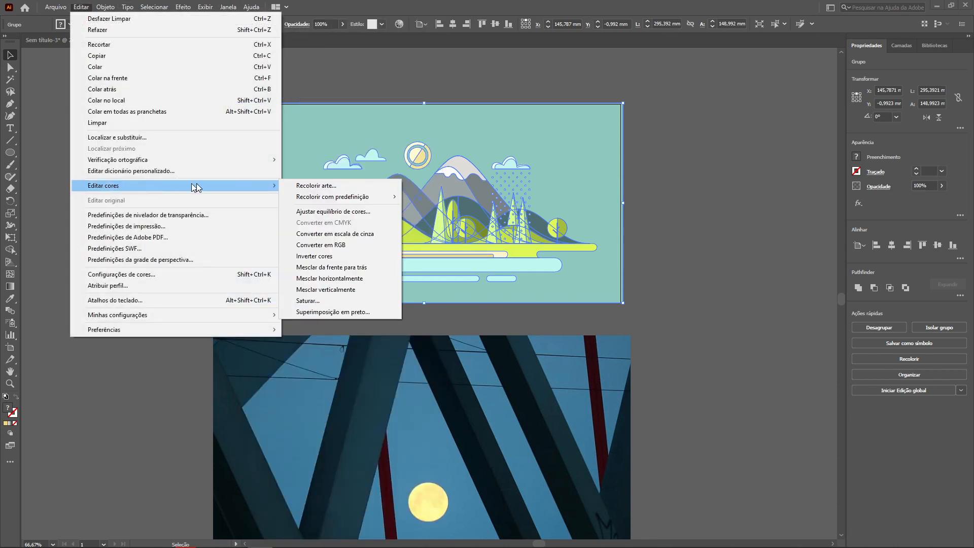
pyautogui.click(327, 188)
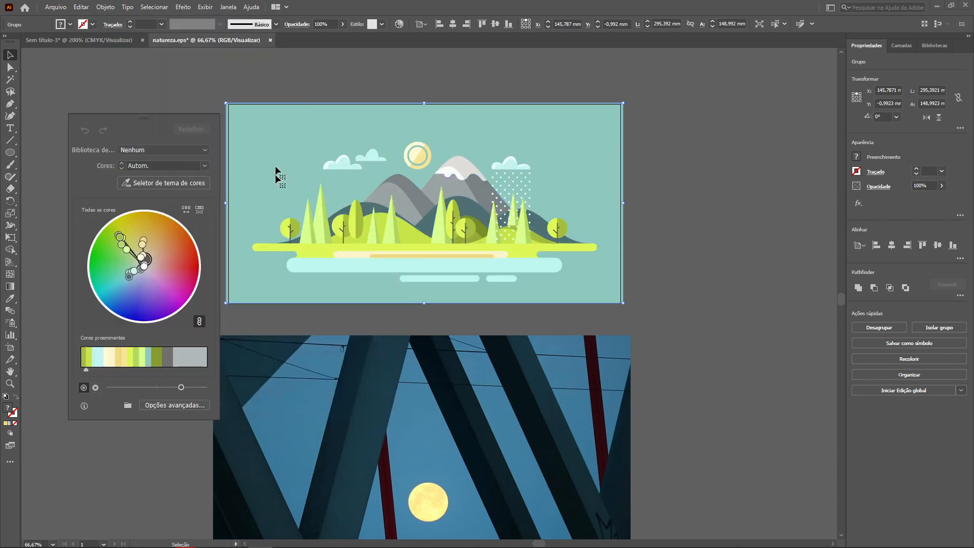
# Recolour the landscape illustration with the colour theme picked from the blue moon photo below it.
pyautogui.click(176, 187)
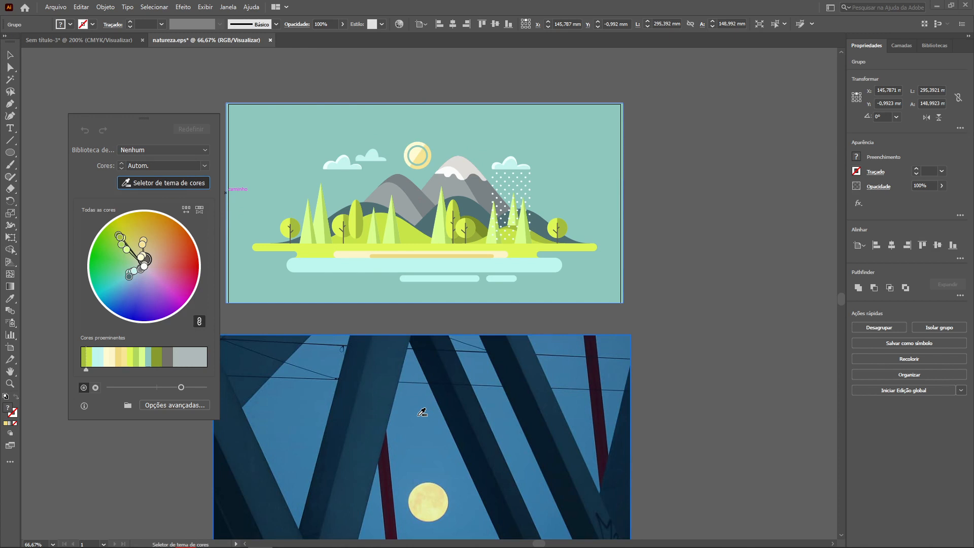
pyautogui.click(422, 388)
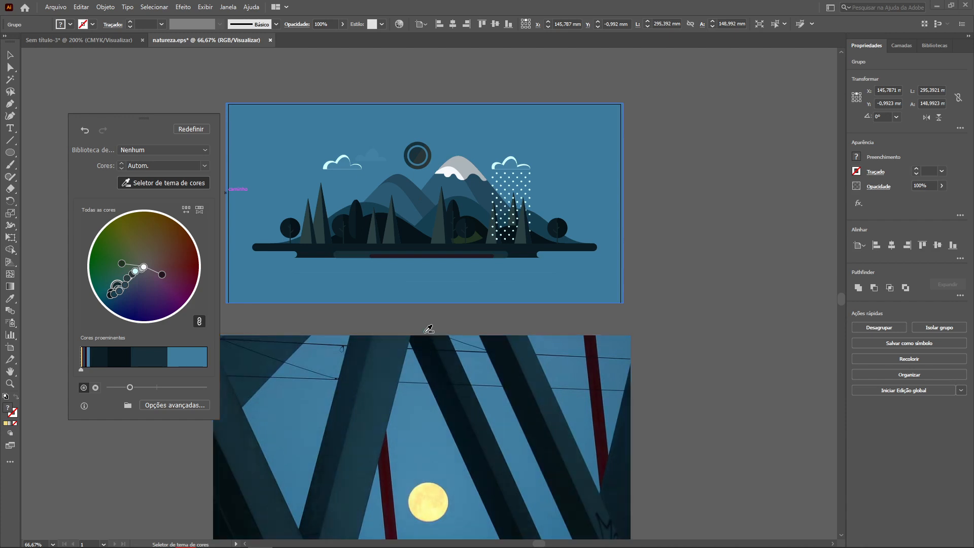
pyautogui.click(393, 316)
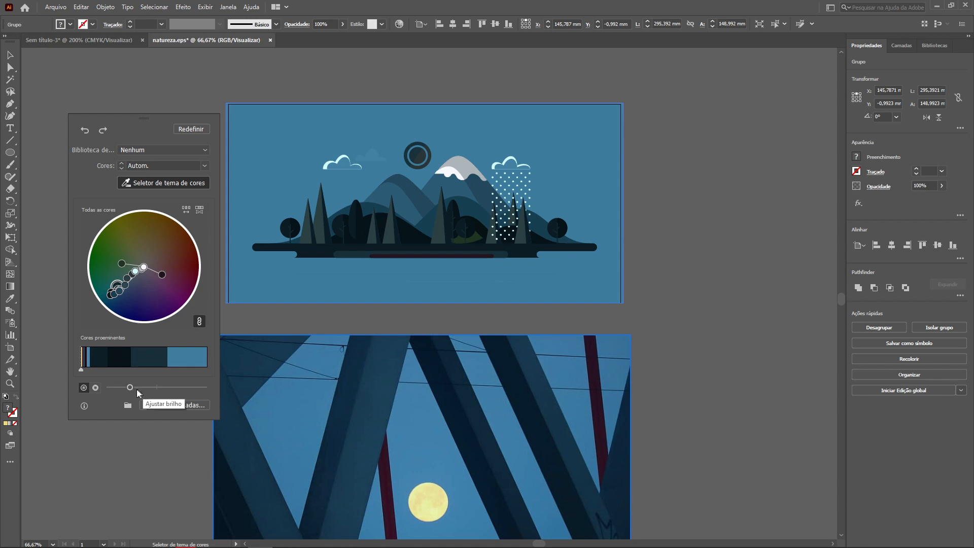
# Adjust the recoloured illustration's brightness and saturation and the weight of its first prominent colour.
pyautogui.moveTo(130, 388)
pyautogui.mouseDown()
pyautogui.moveTo(176, 389)
pyautogui.moveTo(132, 393)
pyautogui.mouseUp()
pyautogui.click(96, 387)
pyautogui.click(84, 387)
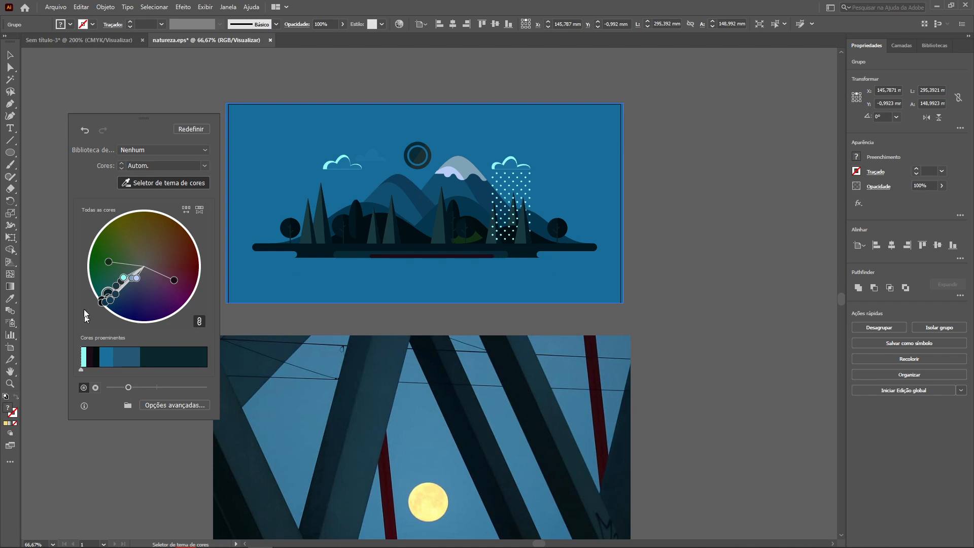
pyautogui.moveTo(81, 369); pyautogui.dragTo(86, 370)
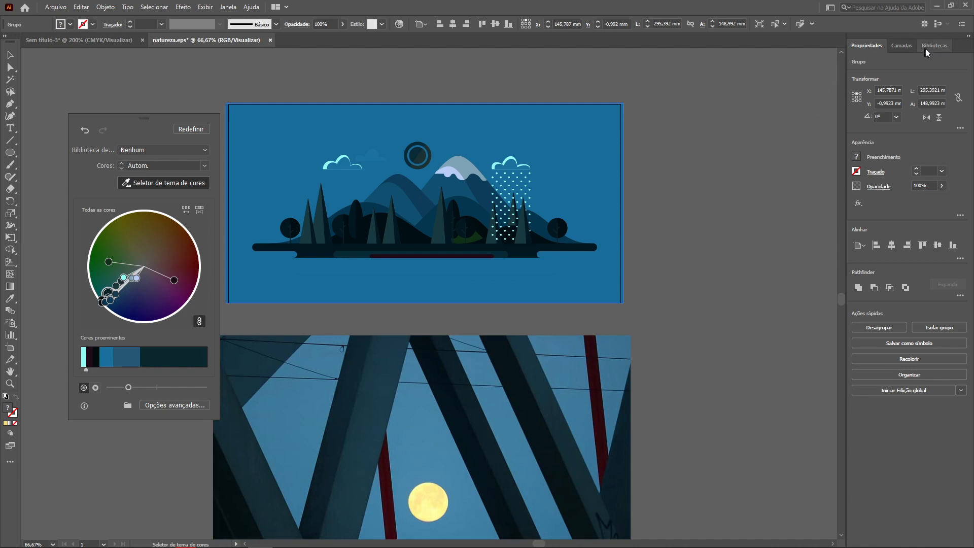
# Place the "7 dicas para inspirar a sua escolha de cores" graphic from the CURSO ILLUSTRATOR library over the landscape, about 140 by 50 mm.
pyautogui.click(927, 50)
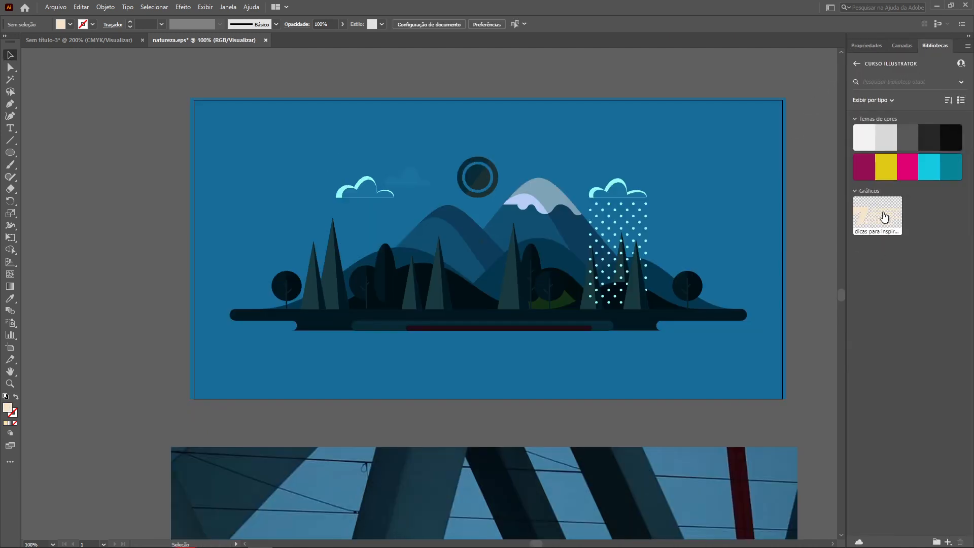
pyautogui.moveTo(883, 206); pyautogui.dragTo(446, 182)
pyautogui.moveTo(358, 198); pyautogui.dragTo(640, 298)
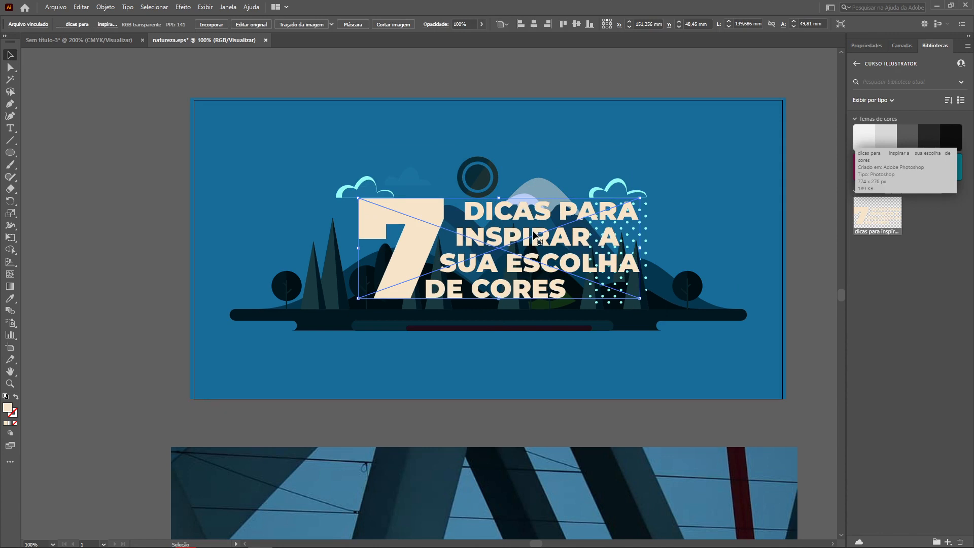
# Return to the Sem título-3 document and bring the two lower DESIGNERD samples and the TESTE text area into view.
pyautogui.click(85, 43)
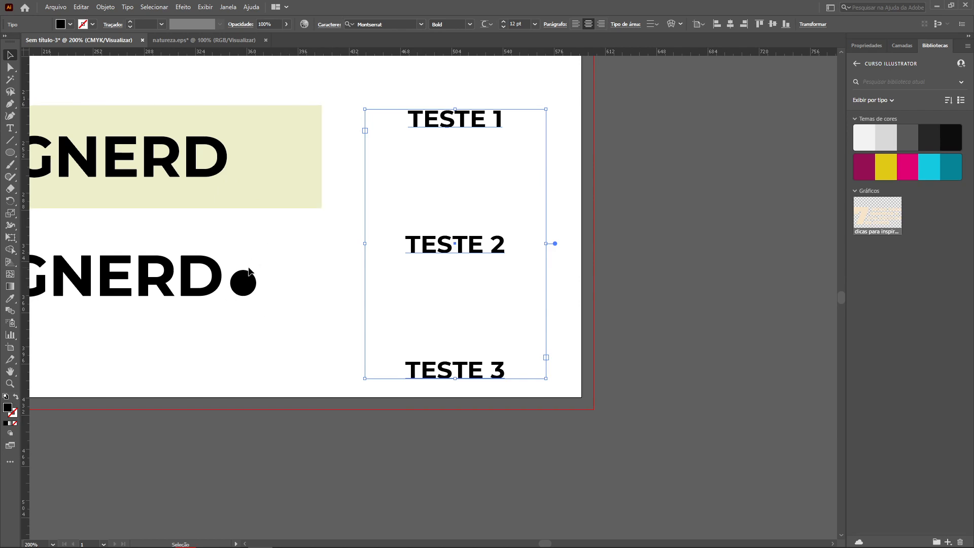
pyautogui.press('space')
pyautogui.moveTo(291, 261); pyautogui.dragTo(471, 331)
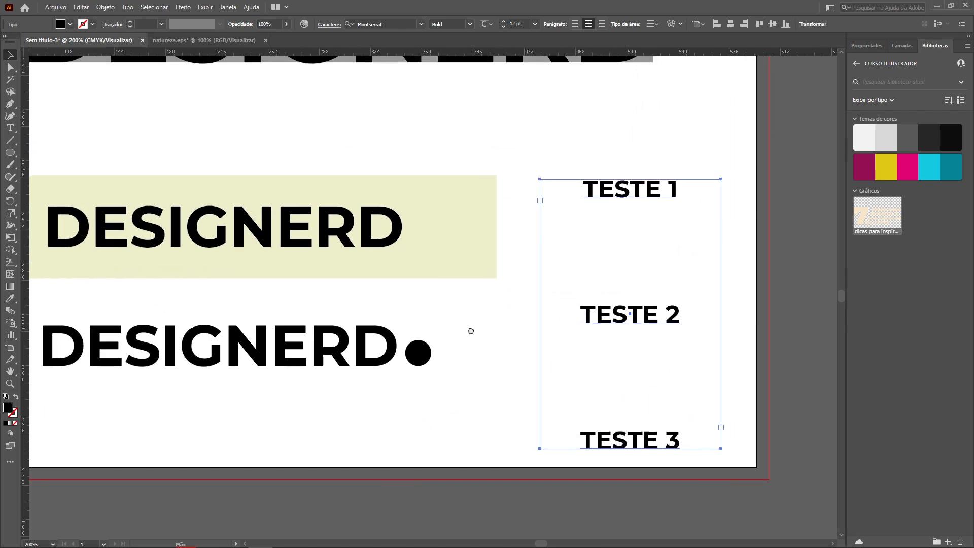